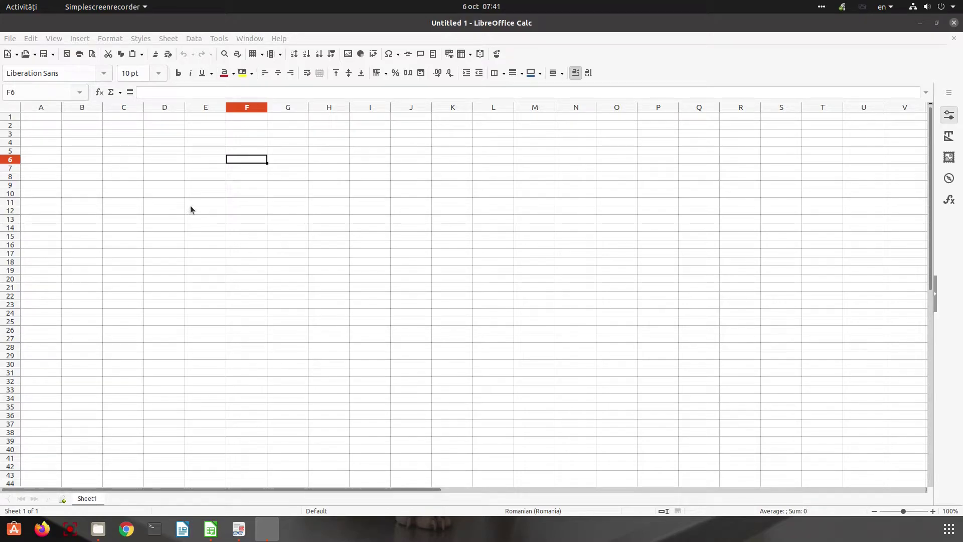
Preview Black and White, then apply the blue Be spreadsheet theme to the blank sheet
{"action": "left_click", "coordinate": [274, 152]}
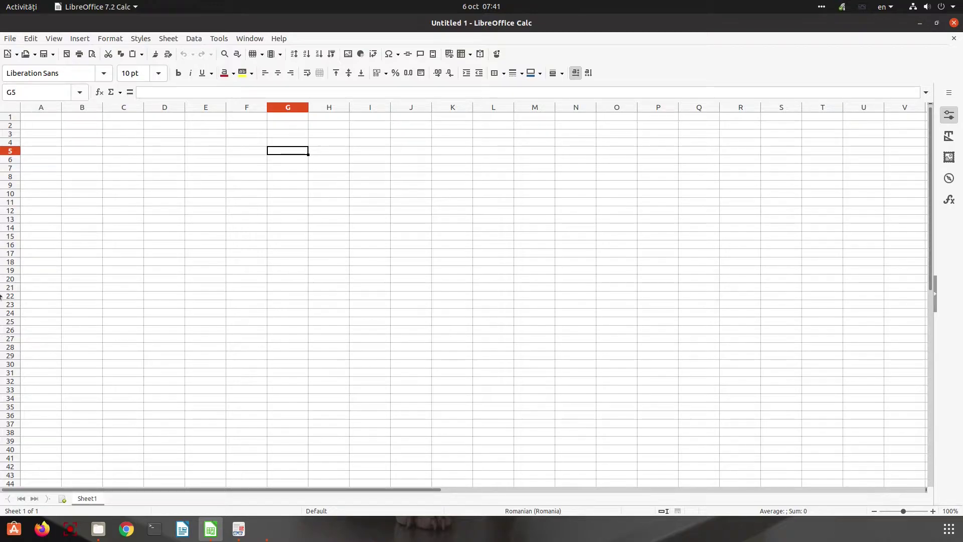
{"action": "left_click", "coordinate": [558, 227]}
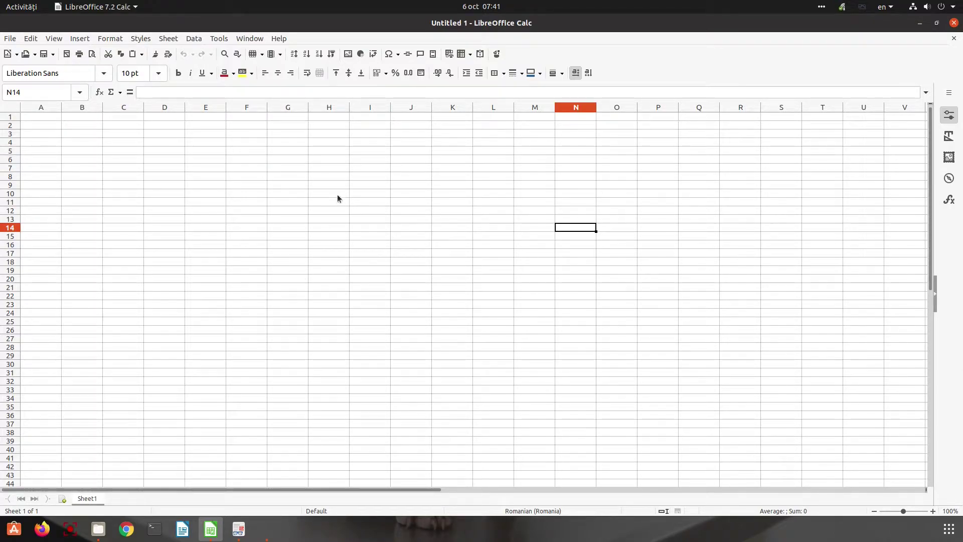
{"action": "left_click", "coordinate": [137, 41]}
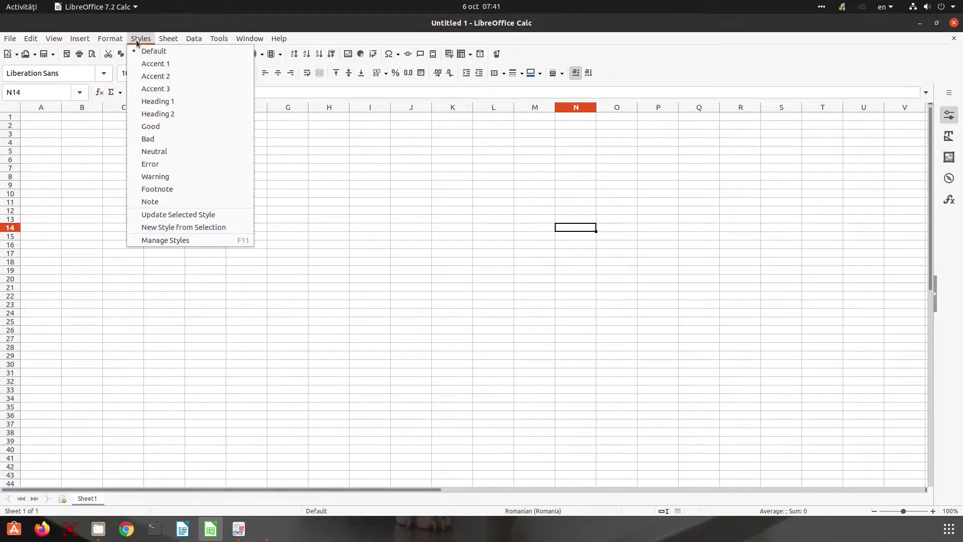
{"action": "mouse_move", "coordinate": [110, 40]}
{"action": "left_click", "coordinate": [129, 242]}
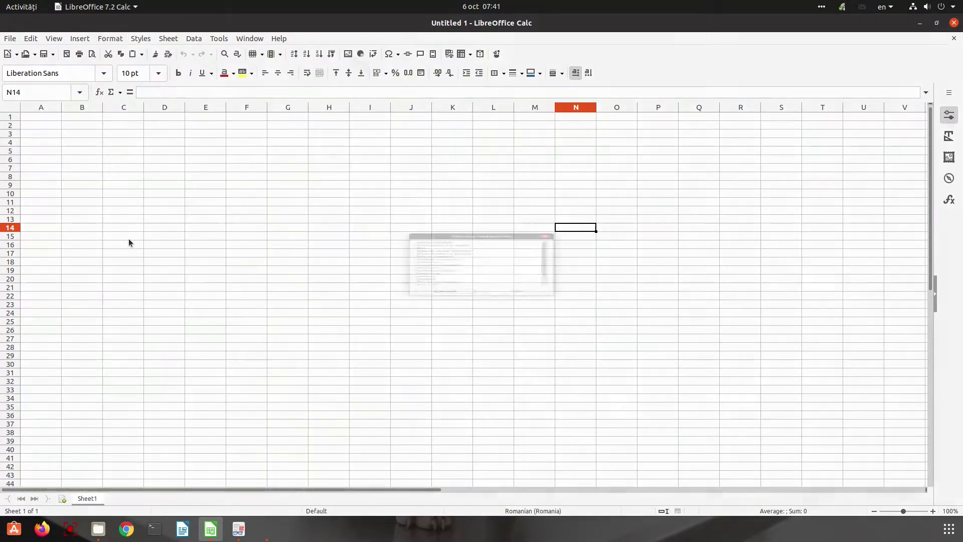
{"action": "left_click", "coordinate": [442, 221]}
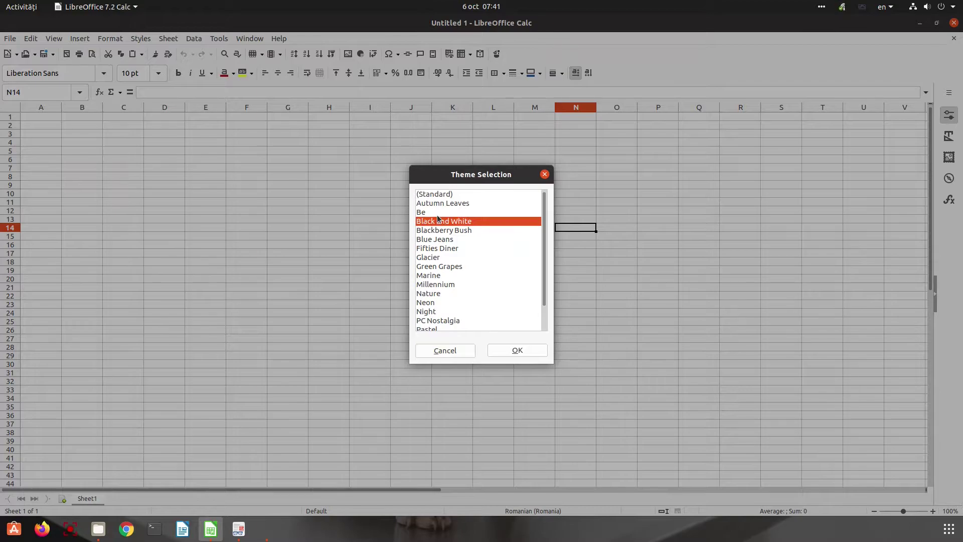
{"action": "left_click", "coordinate": [438, 215]}
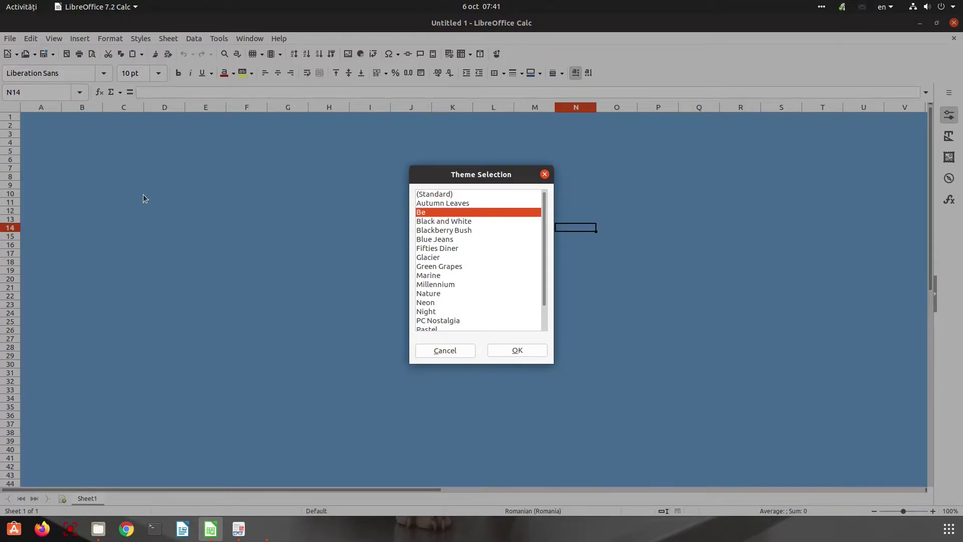
{"action": "left_click", "coordinate": [494, 347]}
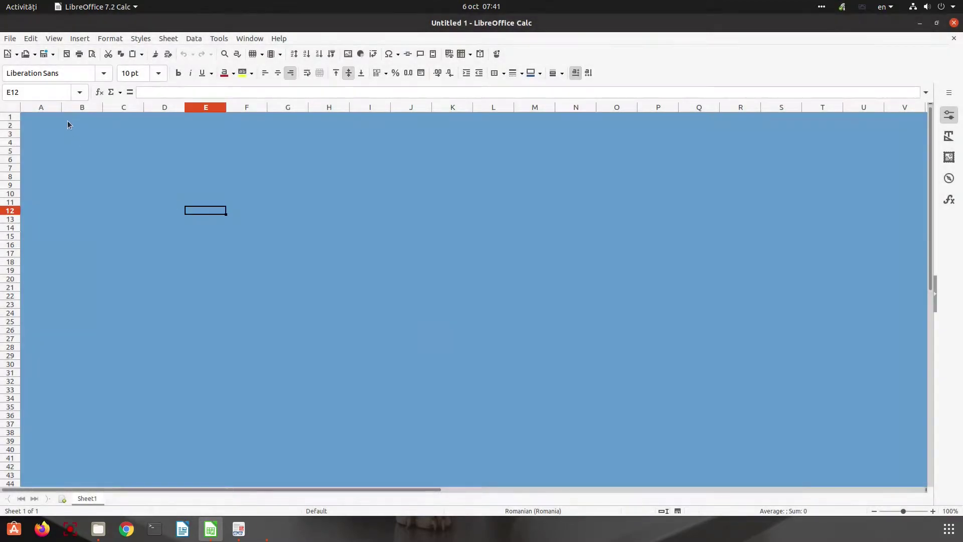
Fill the range A1:J28 with Uniform random numbers from 0 to 1
{"action": "left_click_drag", "start_coordinate": [46, 115], "coordinate": [461, 381]}
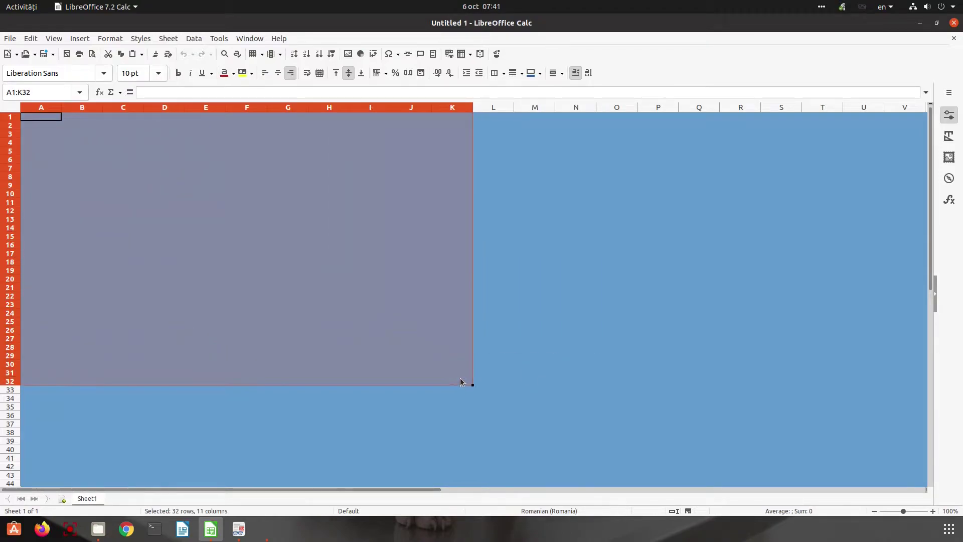
{"action": "scroll", "coordinate": [298, 310], "scroll_direction": "up", "scroll_amount": 1, "text": "ctrl"}
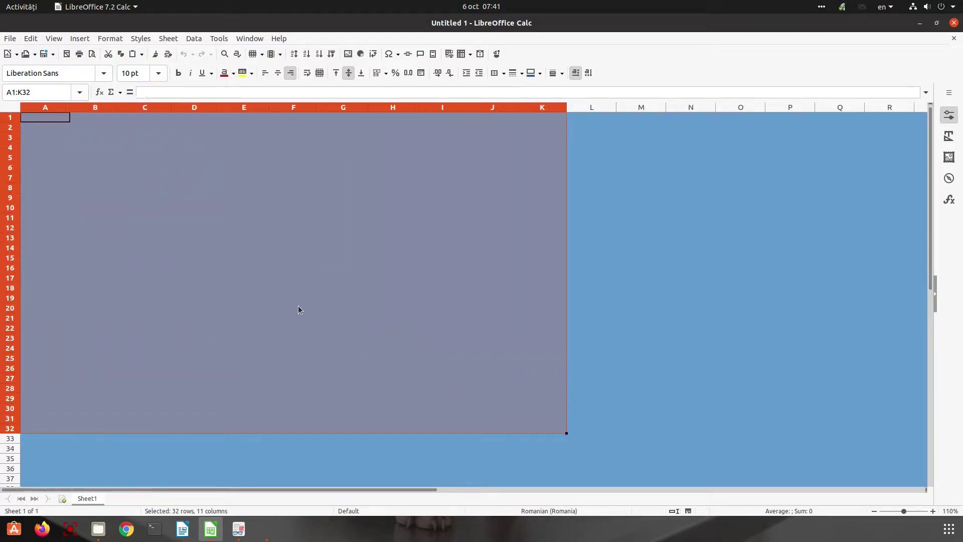
{"action": "left_click", "coordinate": [296, 288]}
{"action": "left_click_drag", "start_coordinate": [46, 117], "coordinate": [515, 393]}
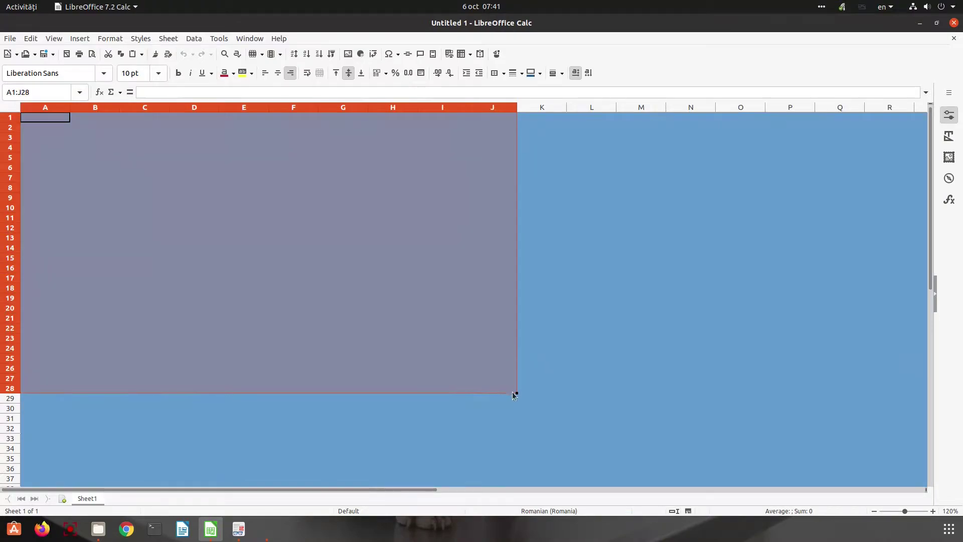
{"action": "left_click", "coordinate": [169, 39]}
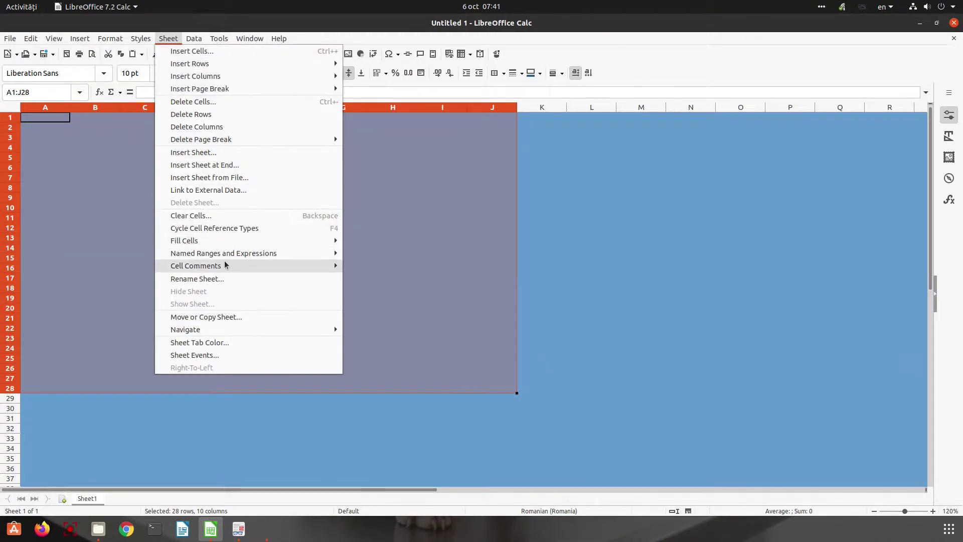
{"action": "mouse_move", "coordinate": [227, 245]}
{"action": "left_click", "coordinate": [426, 316]}
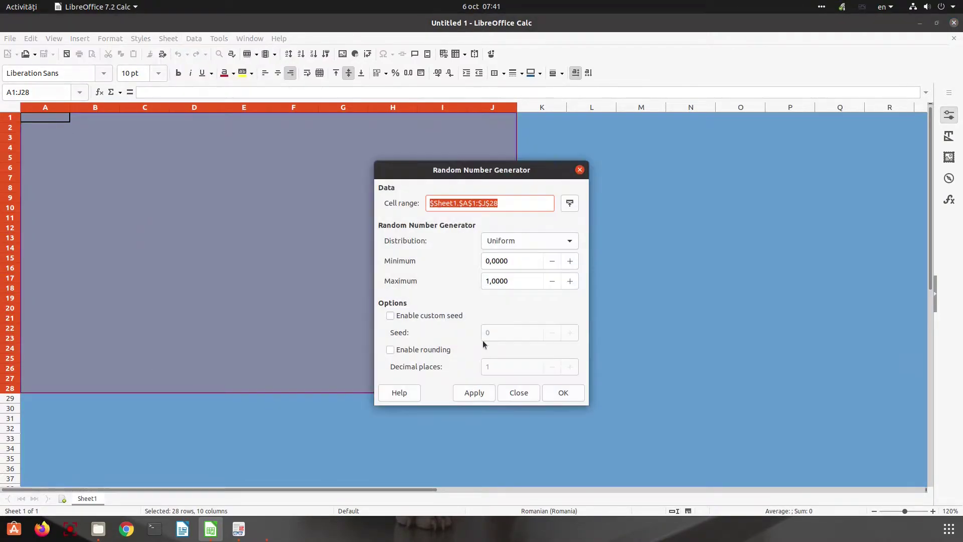
{"action": "left_click", "coordinate": [559, 392]}
{"action": "left_click", "coordinate": [343, 258]}
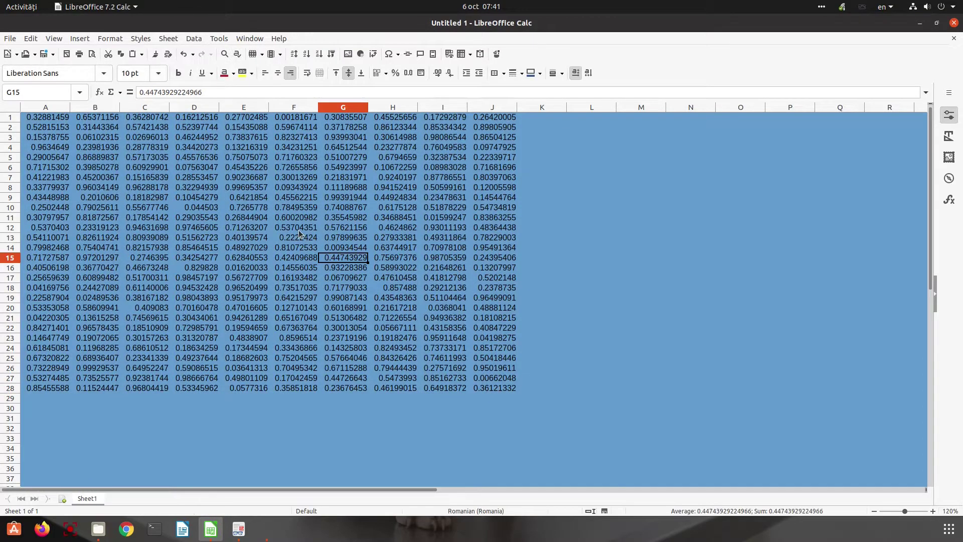
{"action": "scroll", "coordinate": [299, 230], "scroll_direction": "up", "scroll_amount": 1}
{"action": "left_click", "coordinate": [289, 244]}
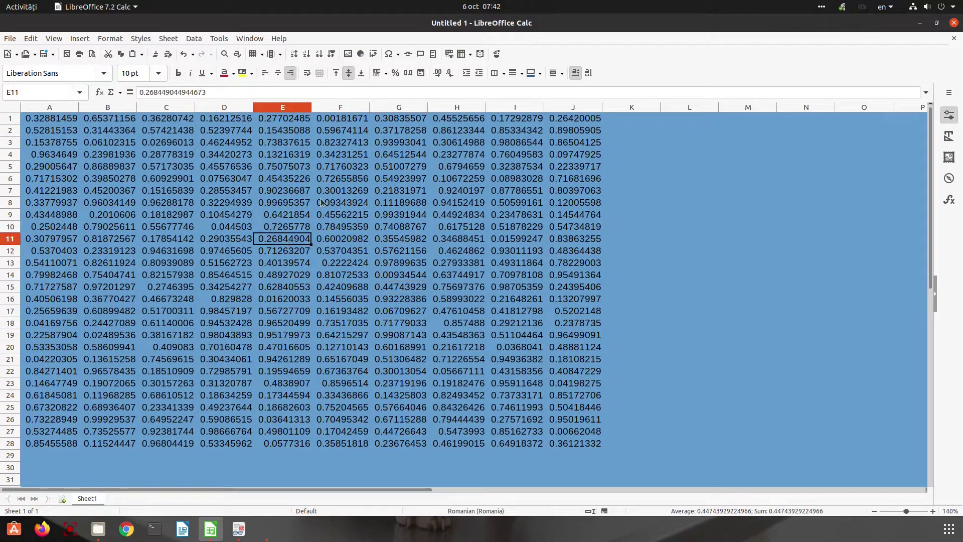
In Spreadsheet Theme, preview Autumn Leaves, PC Nostalgia, Pumpkin, Night, Glacier and other themes down to Blackberry Bush
{"action": "left_click", "coordinate": [118, 39]}
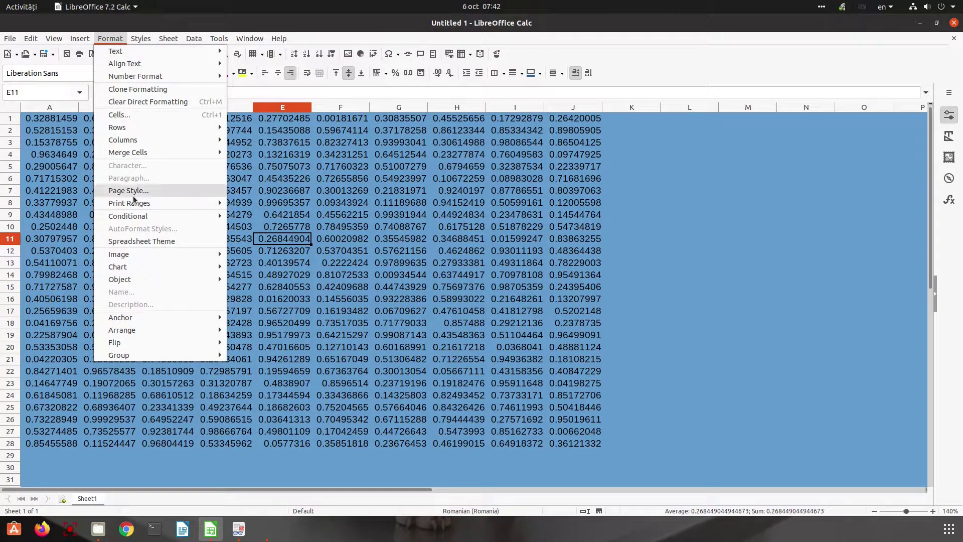
{"action": "left_click", "coordinate": [141, 241]}
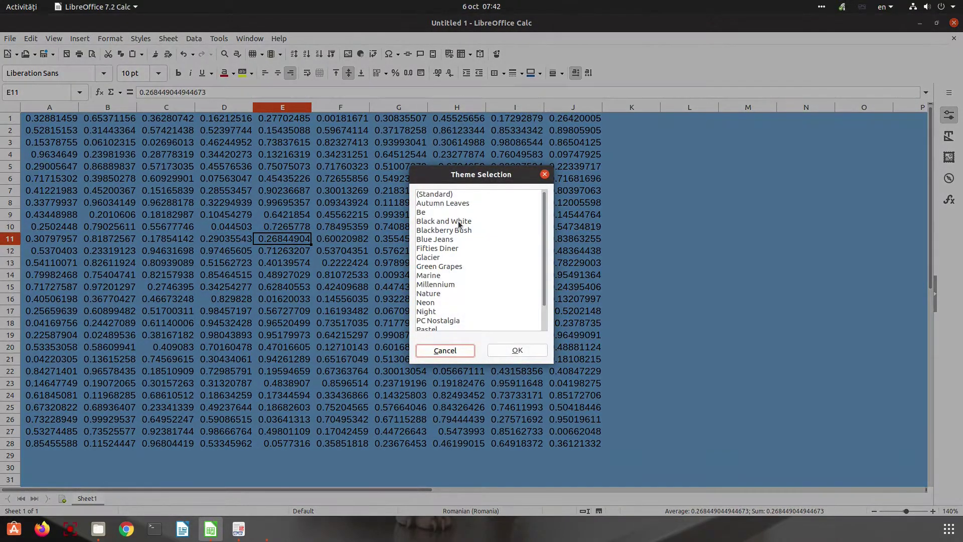
{"action": "left_click", "coordinate": [458, 204]}
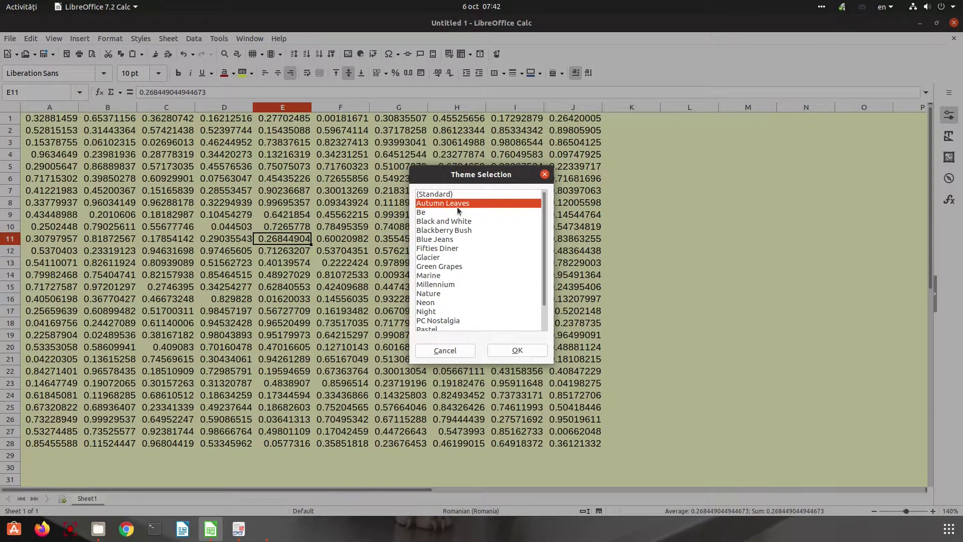
{"action": "left_click", "coordinate": [455, 320]}
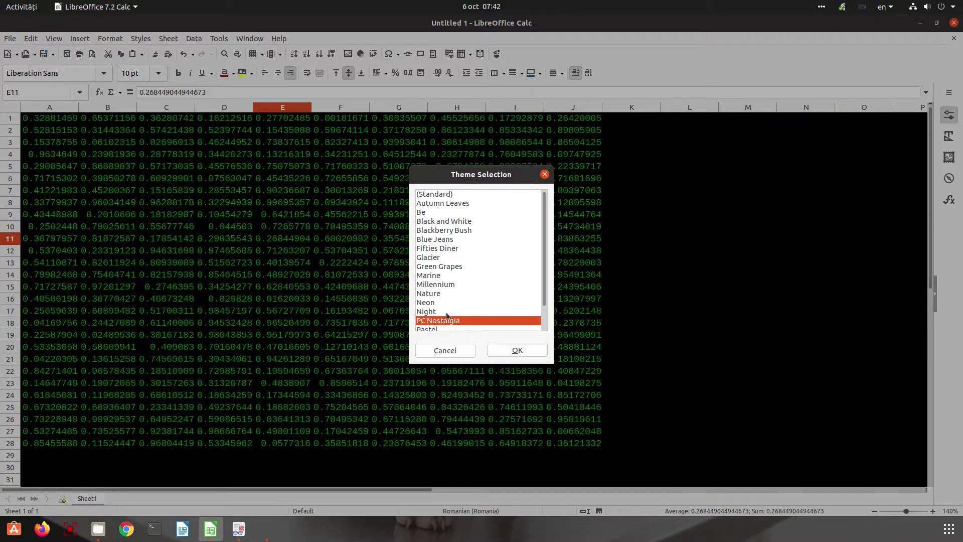
{"action": "scroll", "coordinate": [475, 321], "scroll_direction": "down", "scroll_amount": 1}
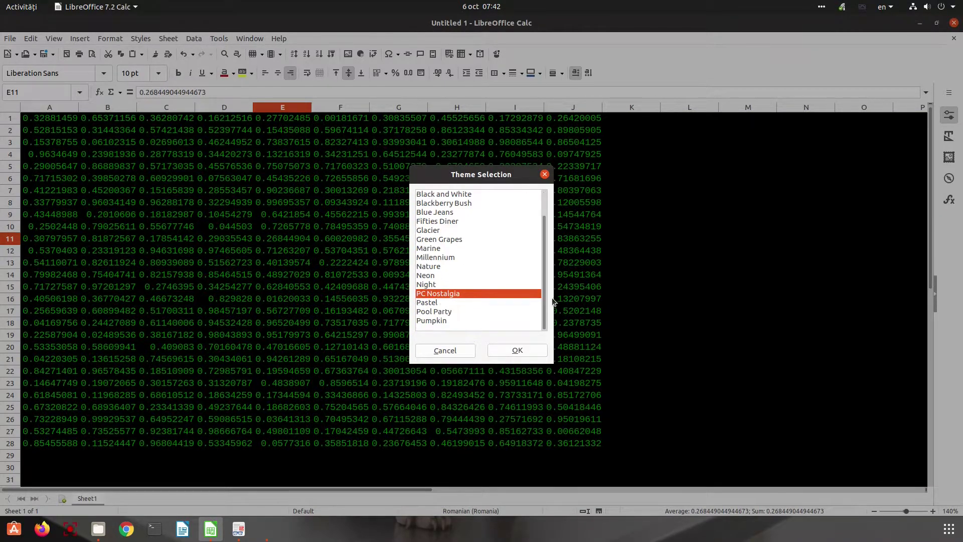
{"action": "left_click", "coordinate": [470, 320]}
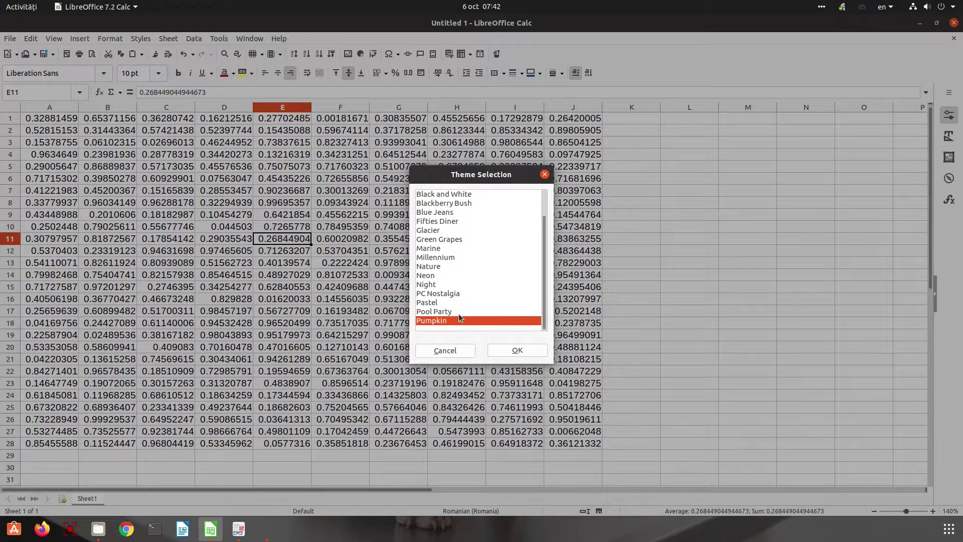
{"action": "left_click", "coordinate": [456, 312]}
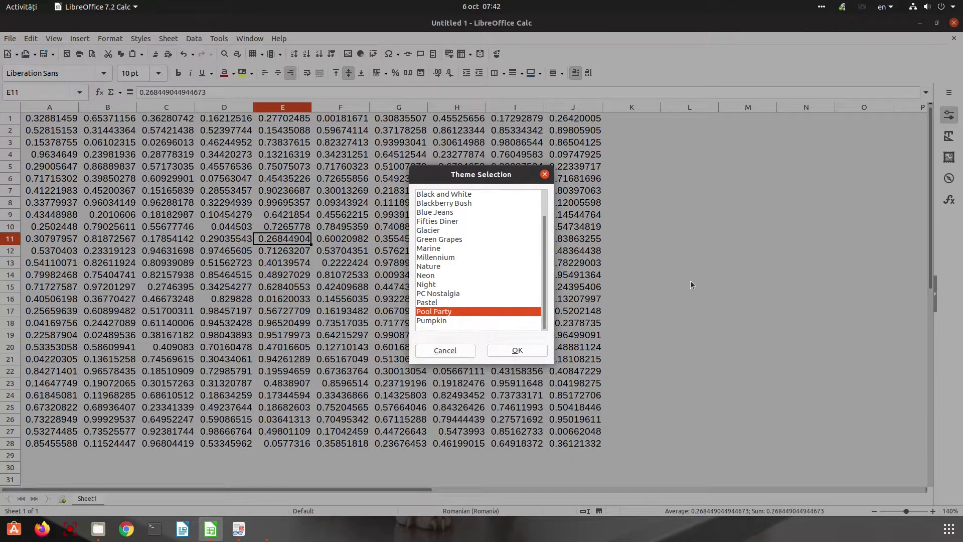
{"action": "left_click", "coordinate": [461, 303]}
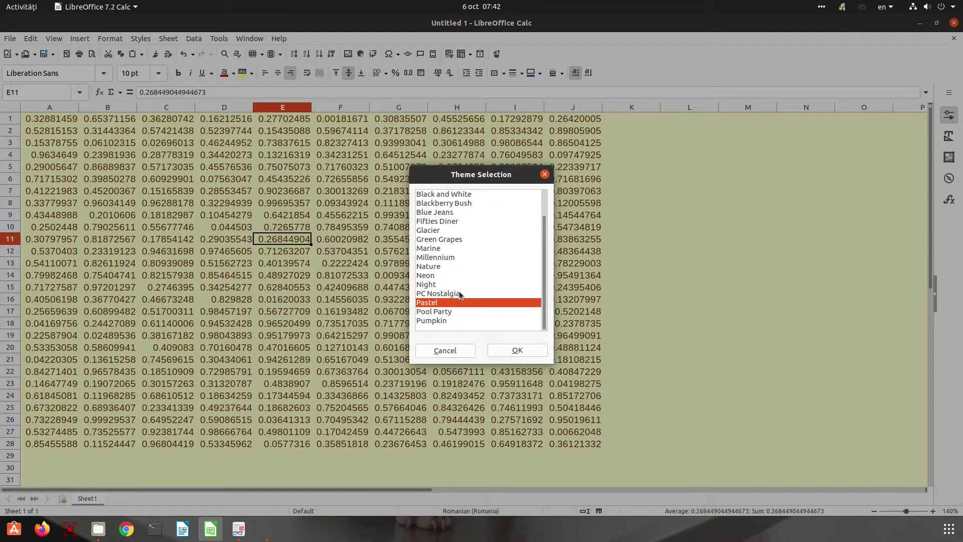
{"action": "left_click", "coordinate": [458, 285]}
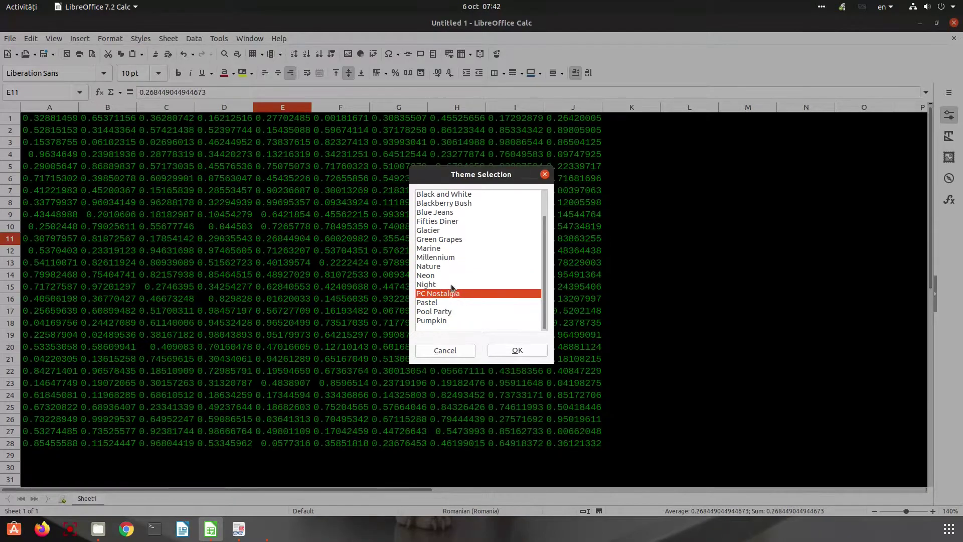
{"action": "left_click", "coordinate": [448, 278]}
{"action": "left_click", "coordinate": [445, 266]}
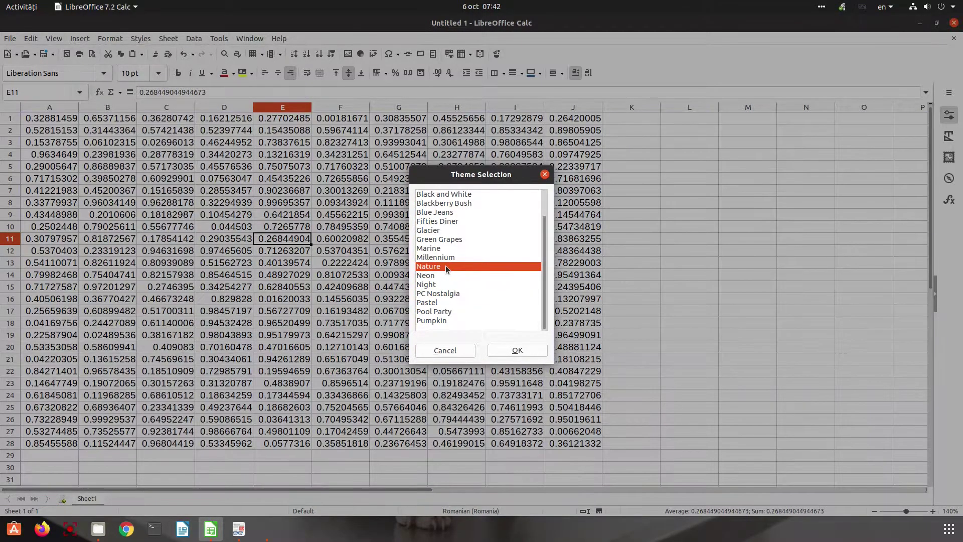
{"action": "left_click", "coordinate": [450, 257]}
{"action": "left_click", "coordinate": [448, 247]}
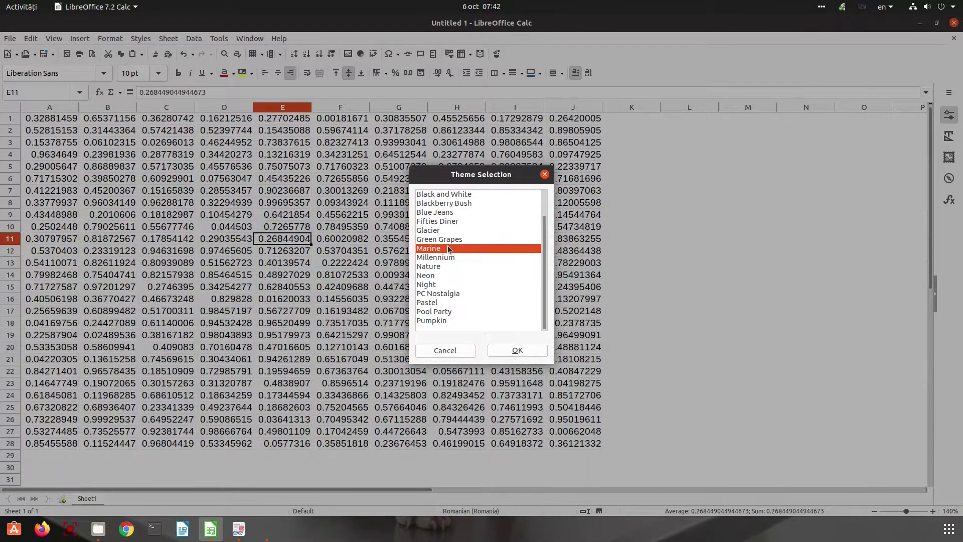
{"action": "left_click", "coordinate": [451, 239]}
{"action": "left_click", "coordinate": [451, 231]}
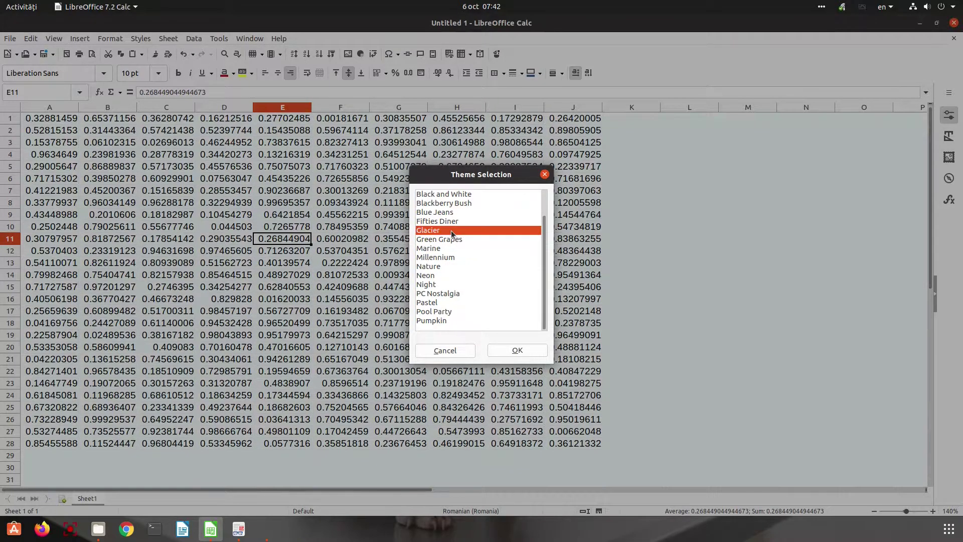
{"action": "left_click", "coordinate": [456, 219]}
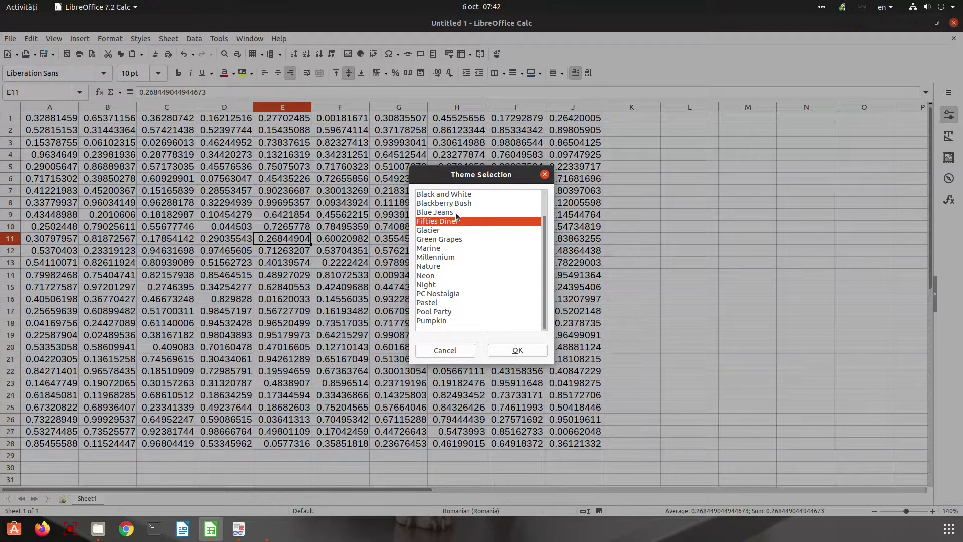
{"action": "left_click", "coordinate": [455, 213]}
{"action": "left_click", "coordinate": [457, 203]}
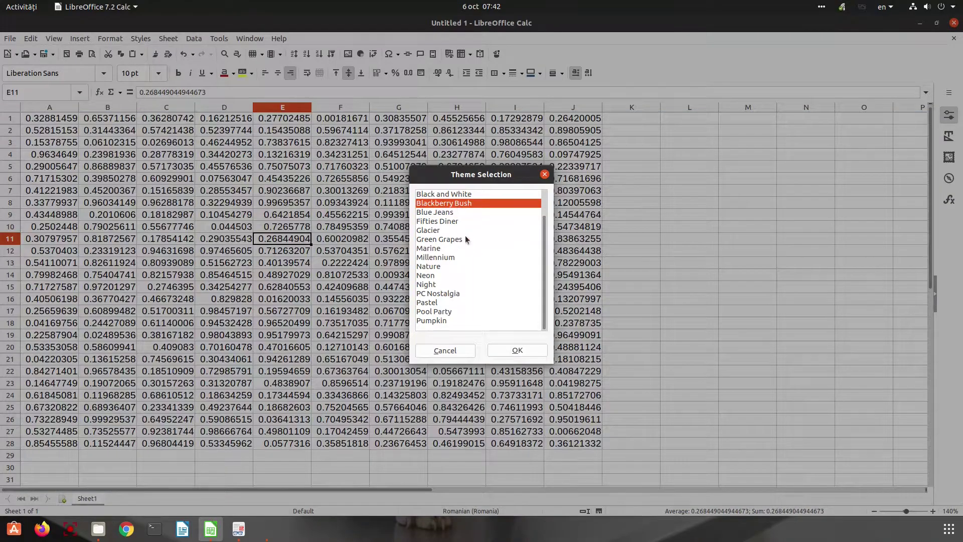
Re-preview Black and White, Autumn Leaves, Neon, Night and Fifties Diner, settling on PC Nostalgia
{"action": "scroll", "coordinate": [465, 236], "scroll_direction": "up", "scroll_amount": 1}
{"action": "left_click", "coordinate": [458, 221]}
{"action": "left_click", "coordinate": [460, 204]}
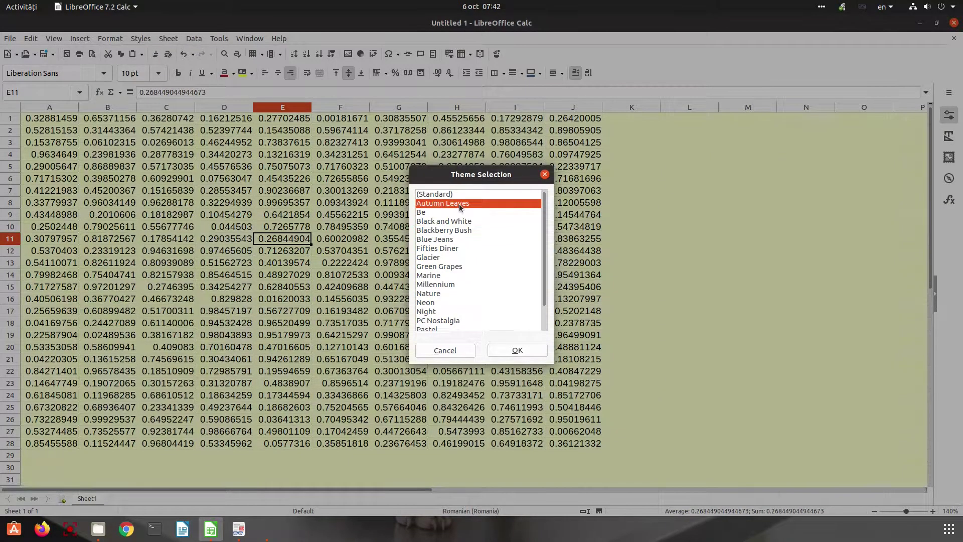
{"action": "left_click", "coordinate": [450, 300]}
{"action": "scroll", "coordinate": [450, 300], "scroll_direction": "down", "scroll_amount": 1}
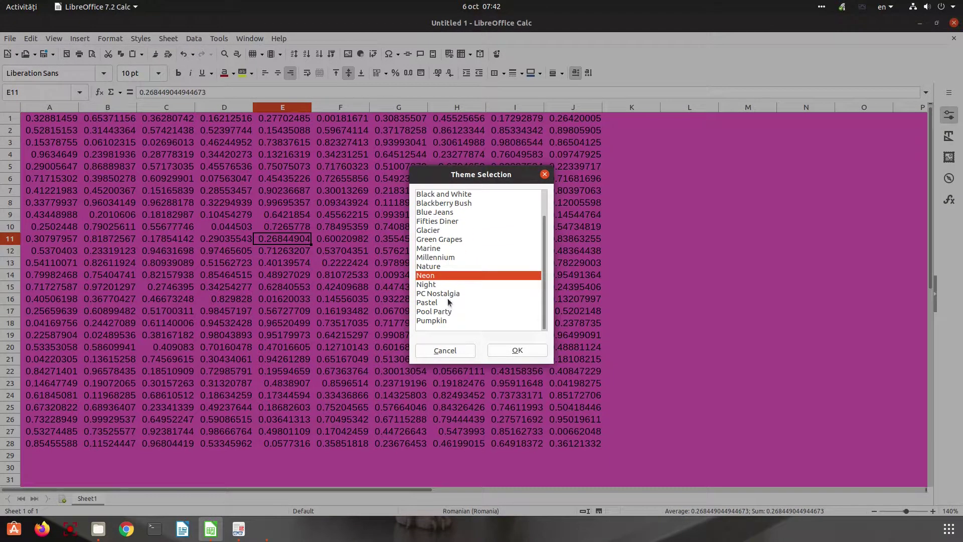
{"action": "left_click", "coordinate": [441, 283]}
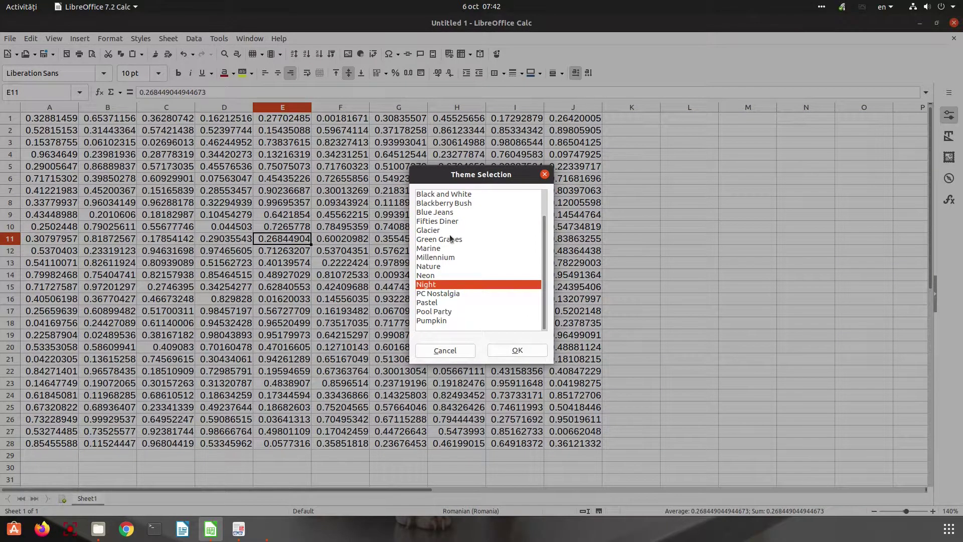
{"action": "left_click", "coordinate": [453, 220]}
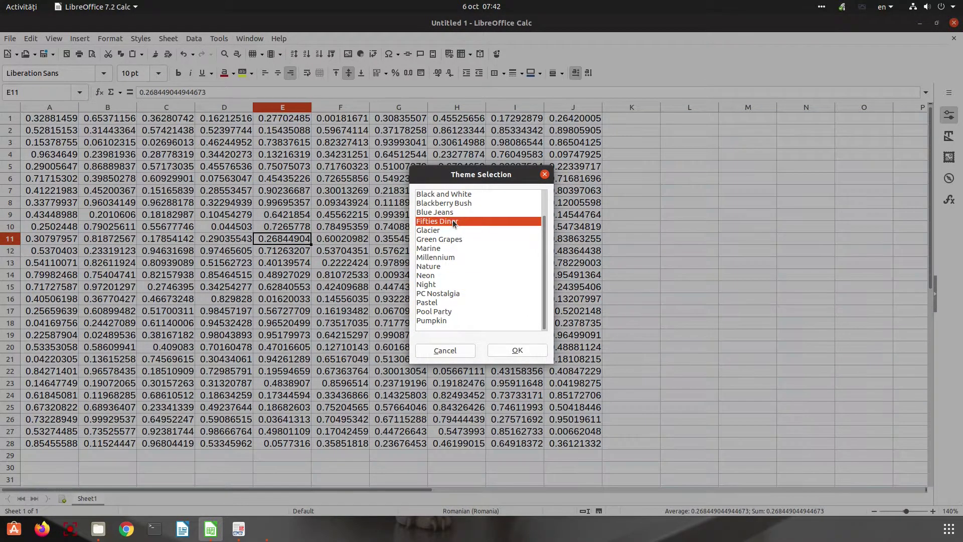
{"action": "left_click", "coordinate": [441, 293]}
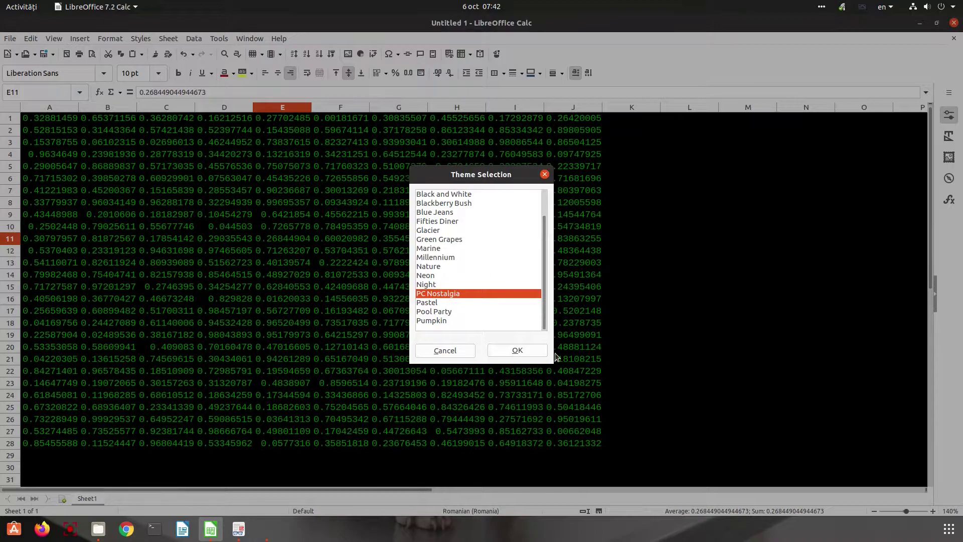
Apply PC Nostalgia, then add Sheet2 with dsd in B7 and B8
{"action": "left_click", "coordinate": [543, 351]}
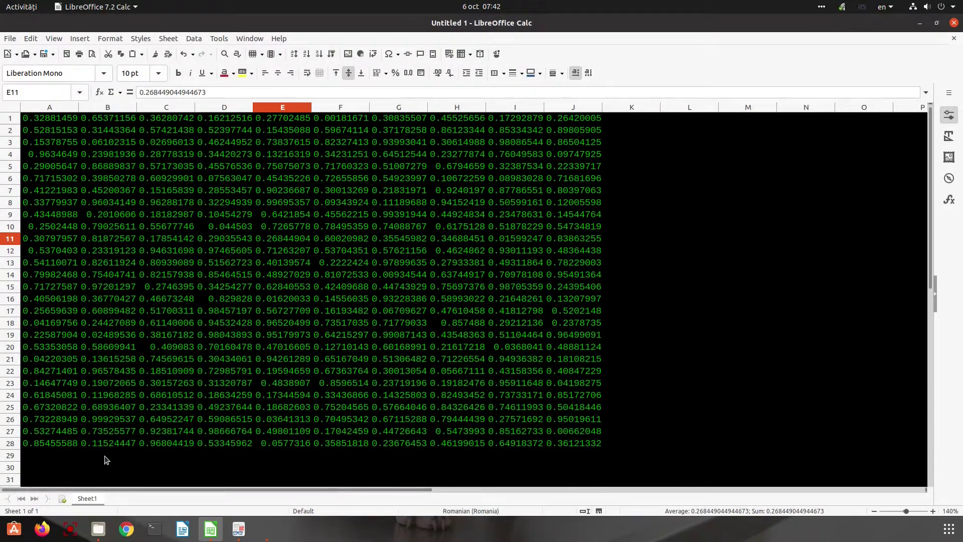
{"action": "left_click", "coordinate": [62, 498]}
{"action": "left_click", "coordinate": [120, 193]}
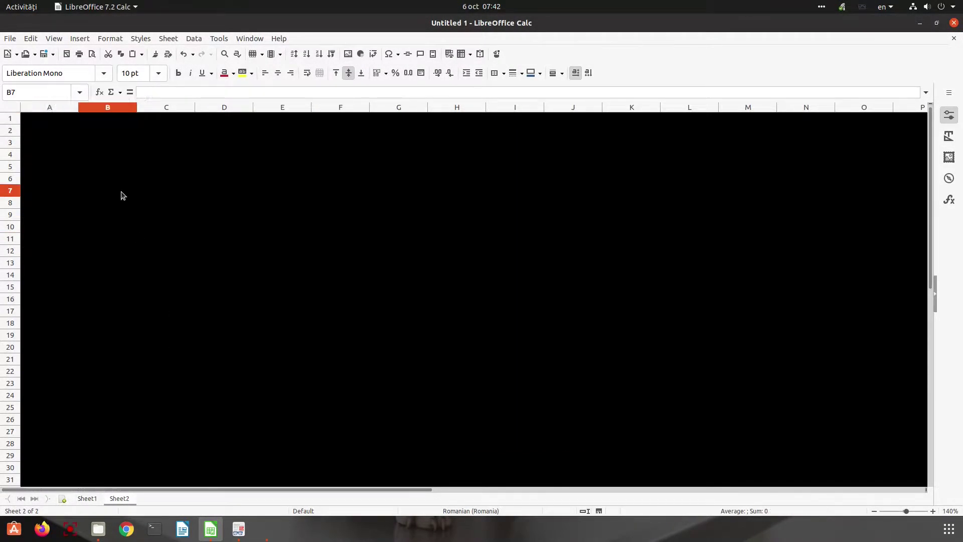
{"action": "type", "text": "dsd"}
{"action": "key", "text": "Return"}
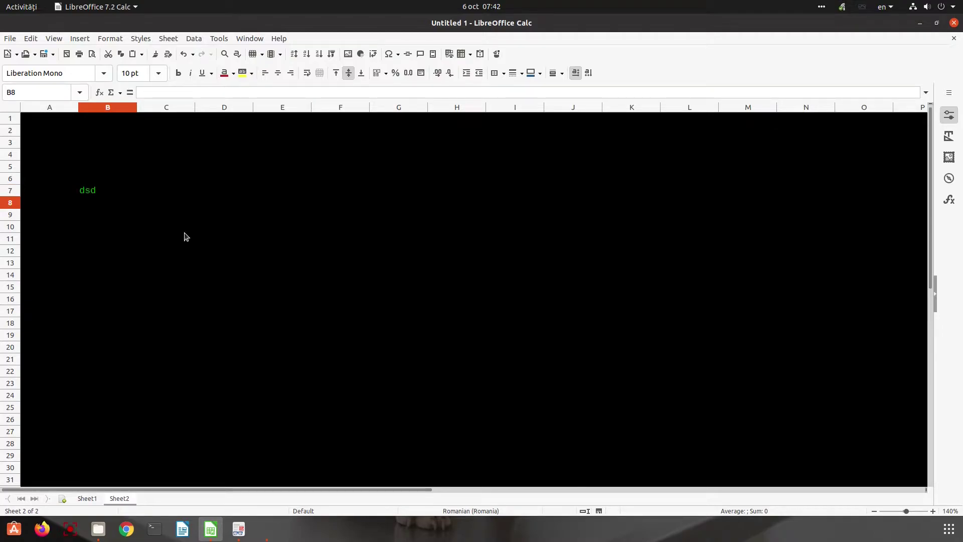
{"action": "type", "text": "dsd"}
{"action": "key", "text": "Return"}
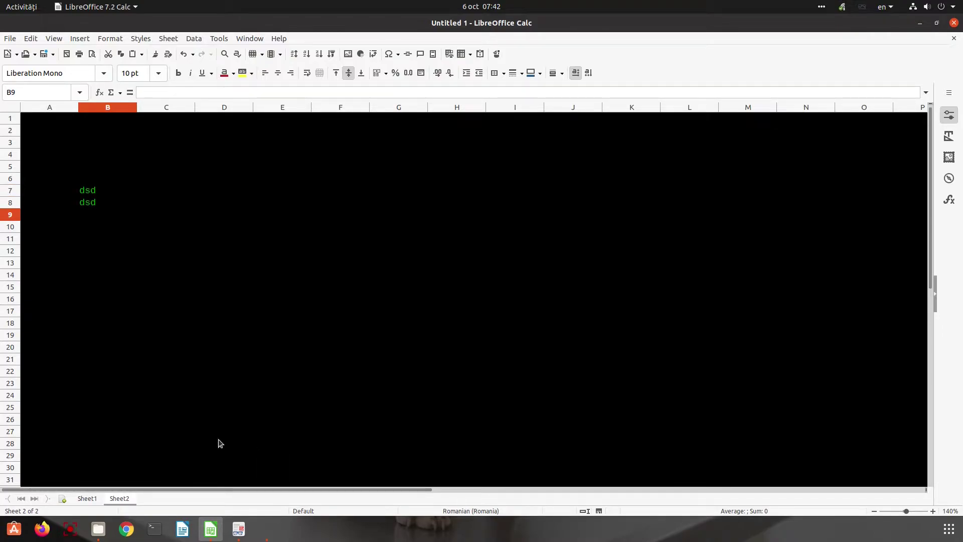
Add Sheet3 with edfdf in A1 and fdf in B10, then return to Sheet1
{"action": "left_click", "coordinate": [63, 499]}
{"action": "type", "text": "edfdf"}
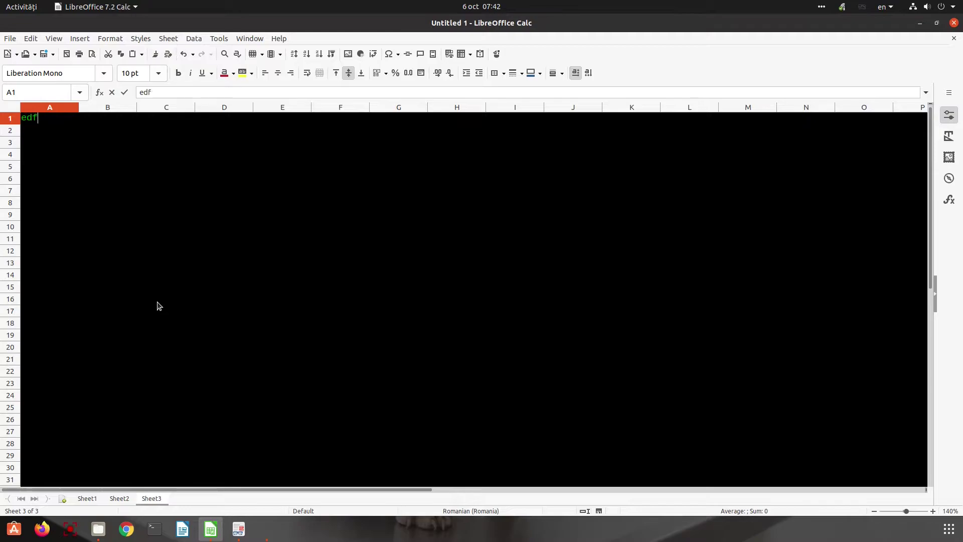
{"action": "left_click", "coordinate": [128, 229]}
{"action": "type", "text": "fdf"}
{"action": "left_click", "coordinate": [131, 250]}
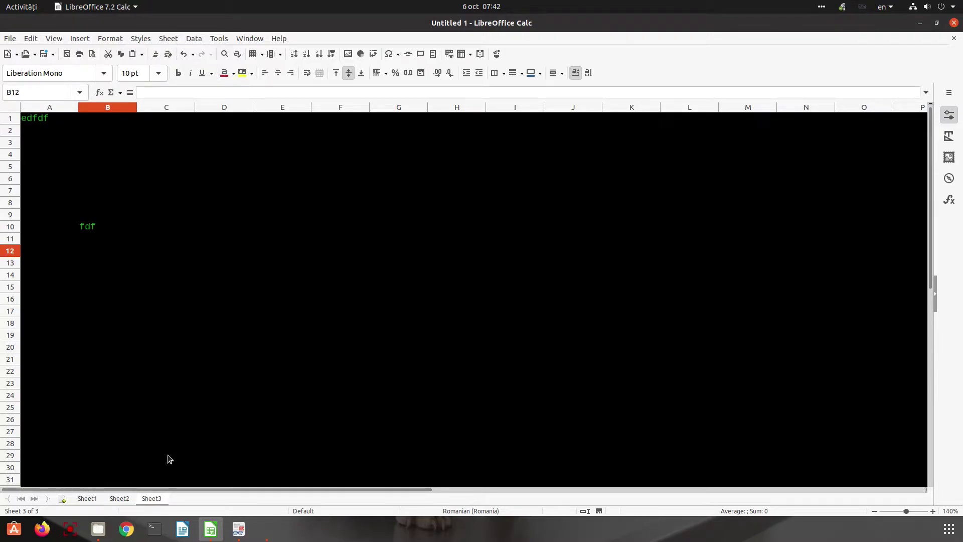
{"action": "left_click", "coordinate": [119, 499]}
{"action": "left_click", "coordinate": [88, 499]}
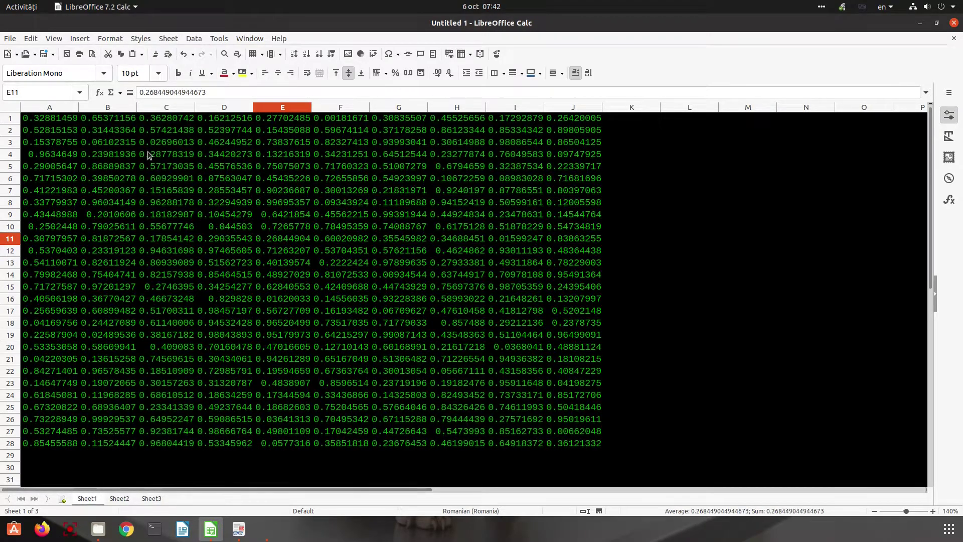
Replace PC Nostalgia with the Fifties Diner spreadsheet theme
{"action": "left_click", "coordinate": [119, 39]}
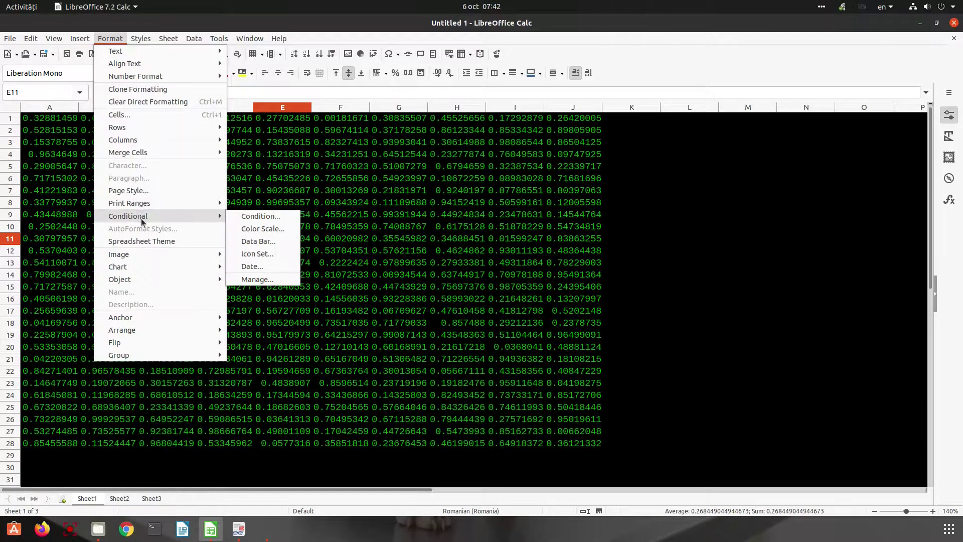
{"action": "key", "text": "Escape"}
{"action": "left_click", "coordinate": [438, 248]}
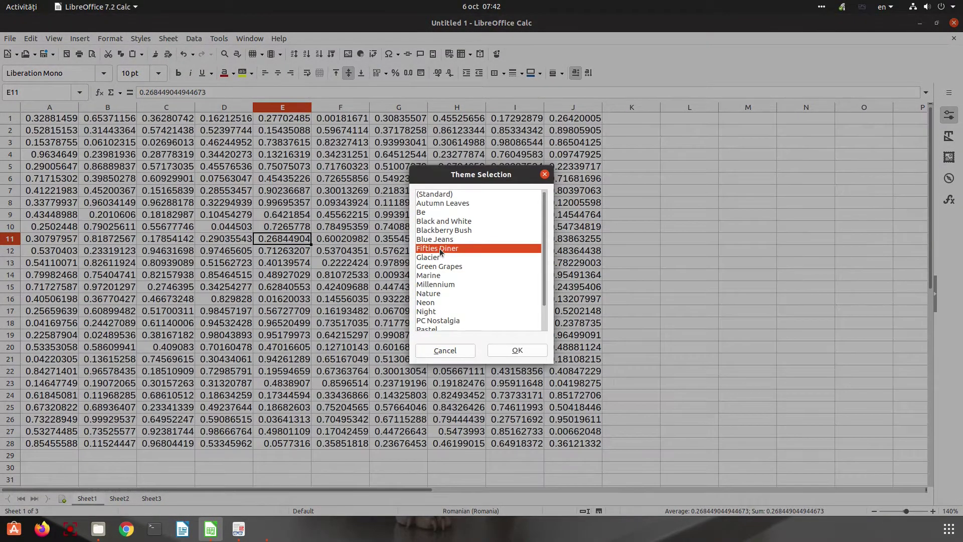
{"action": "left_click", "coordinate": [517, 350]}
Check Sheet2 and Sheet3 in the Fifties Diner style and return to Sheet1
{"action": "left_click", "coordinate": [120, 498]}
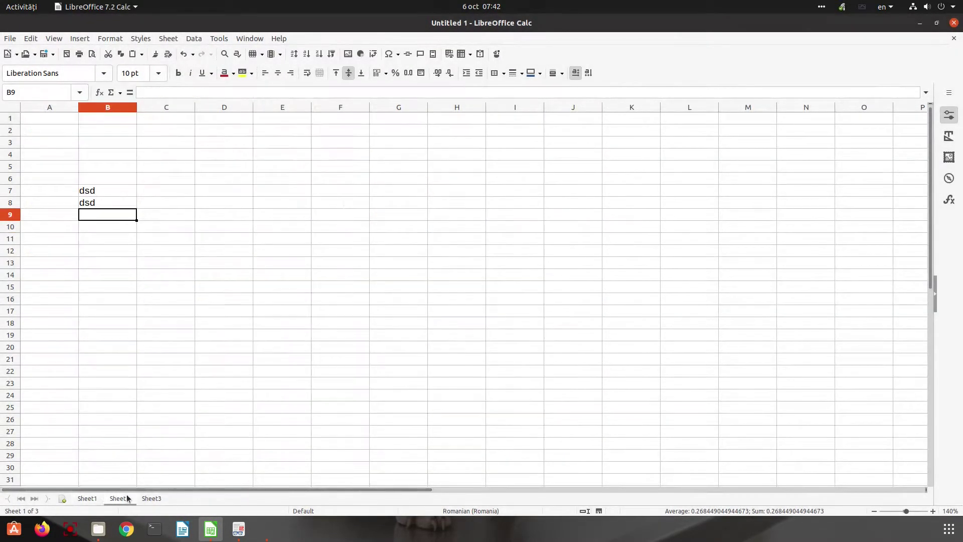
{"action": "left_click", "coordinate": [142, 498]}
{"action": "left_click", "coordinate": [119, 498]}
{"action": "left_click", "coordinate": [89, 498]}
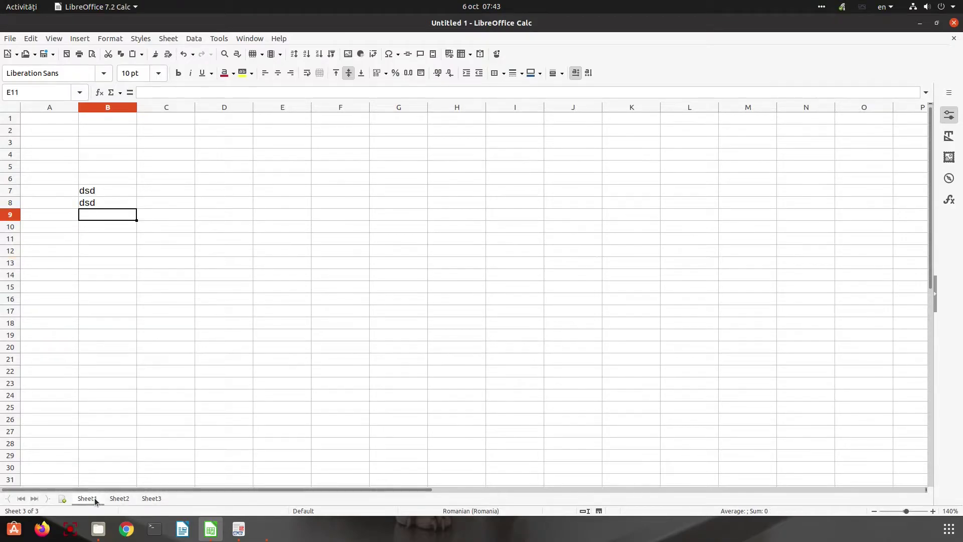
{"action": "left_click", "coordinate": [110, 38]}
{"action": "left_click", "coordinate": [130, 233]}
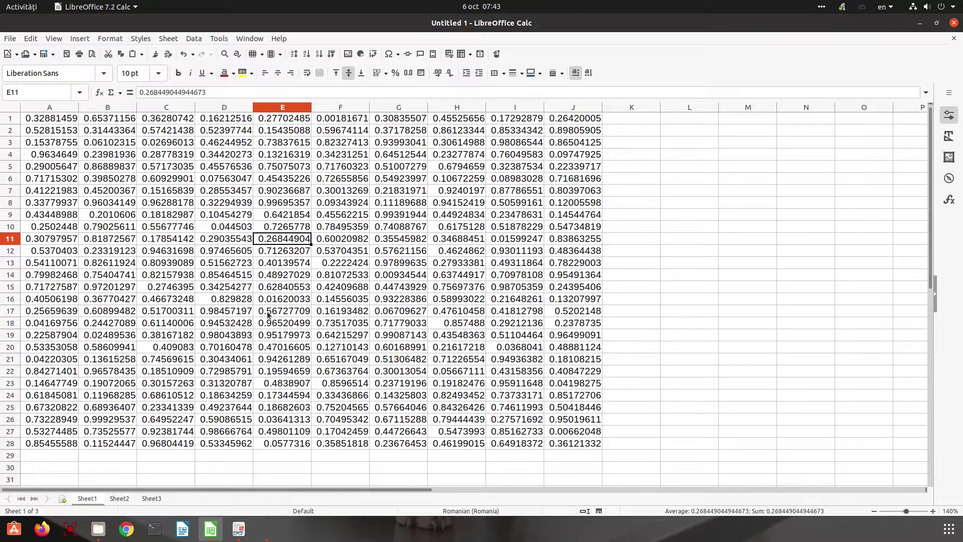
Preview Pool Party, Nature, Millennium, Marine and Green Grapes, then apply Glacier
{"action": "scroll", "coordinate": [469, 317], "scroll_direction": "down", "scroll_amount": 1}
{"action": "left_click", "coordinate": [456, 316]}
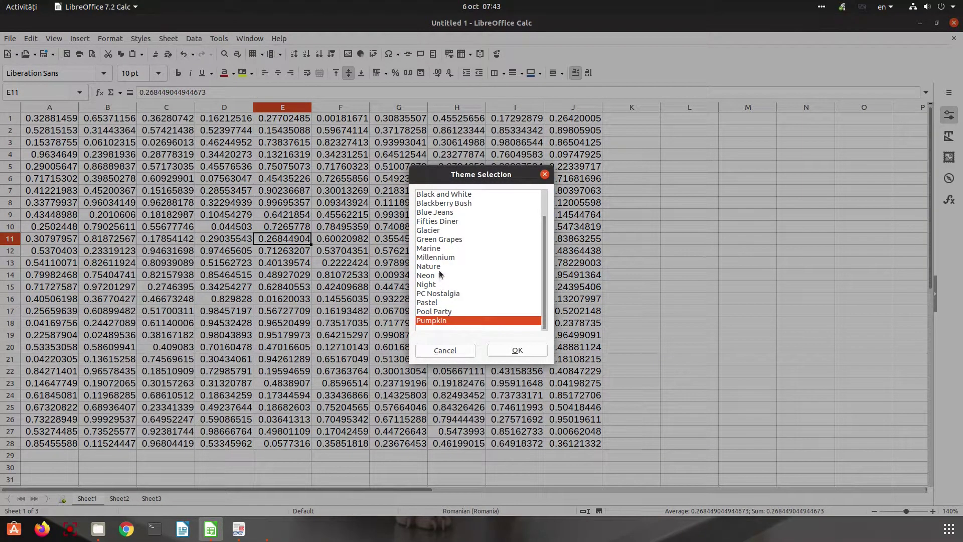
{"action": "left_click", "coordinate": [439, 267]}
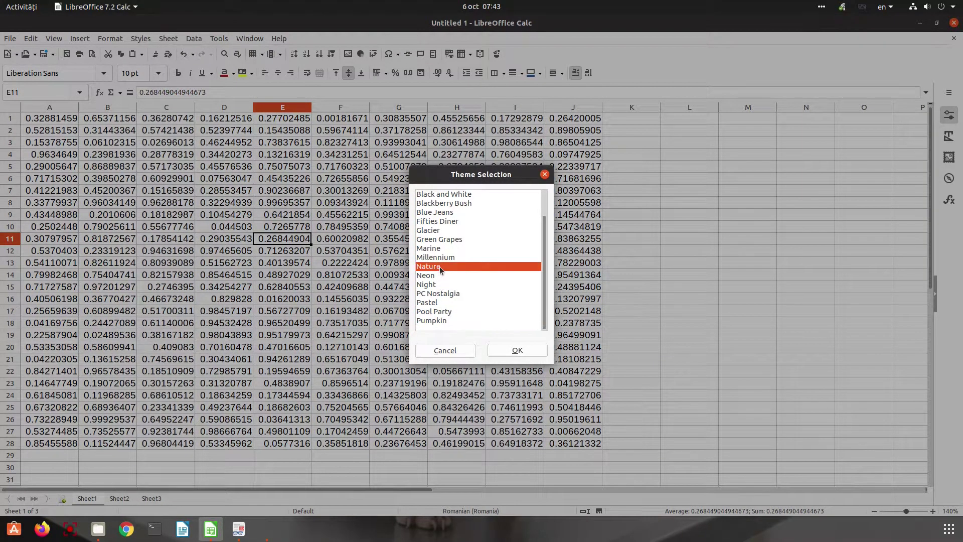
{"action": "left_click", "coordinate": [444, 255]}
{"action": "left_click", "coordinate": [443, 248]}
{"action": "left_click", "coordinate": [447, 239]}
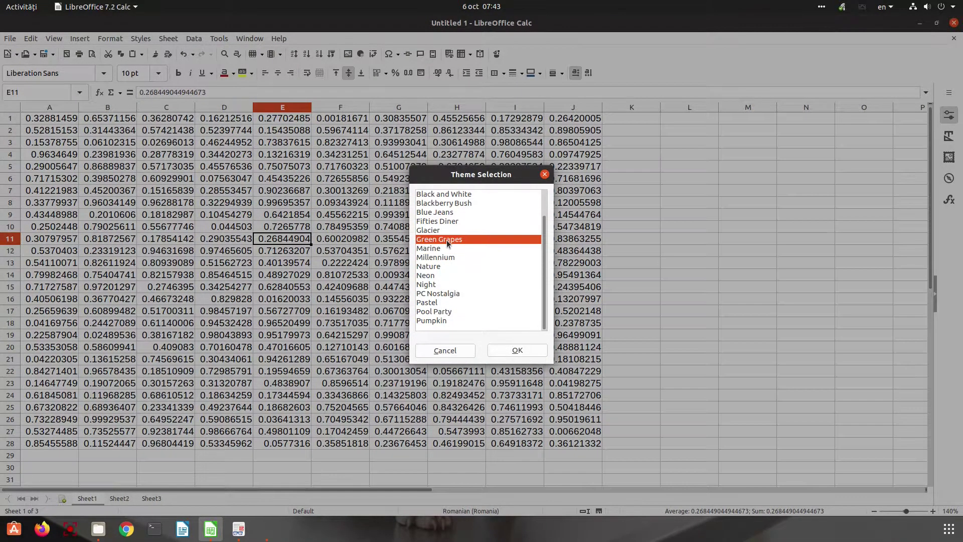
{"action": "left_click", "coordinate": [447, 230]}
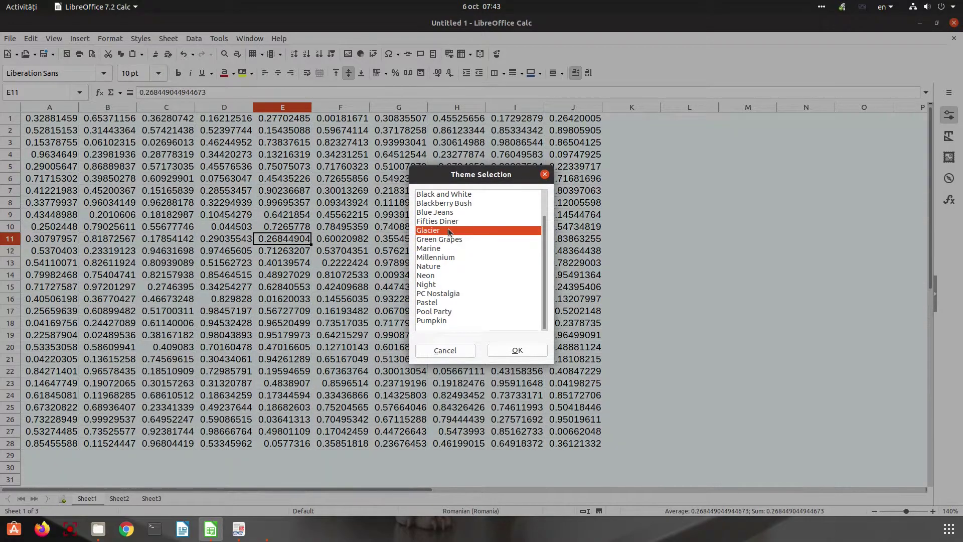
{"action": "left_click", "coordinate": [494, 350]}
Check Sheet2 and Sheet3 in the Glacier tint and return to Sheet1
{"action": "left_click", "coordinate": [336, 322]}
{"action": "left_click", "coordinate": [122, 498]}
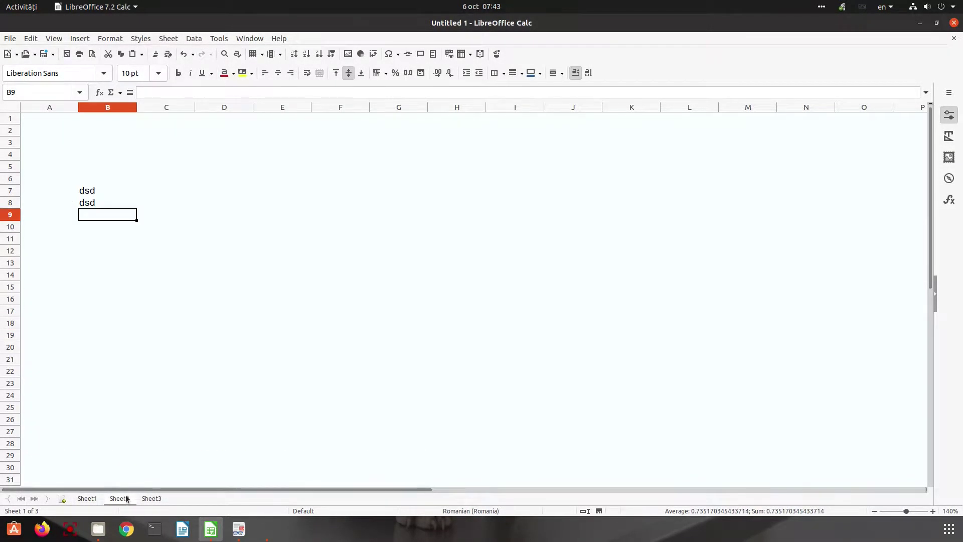
{"action": "left_click", "coordinate": [148, 498]}
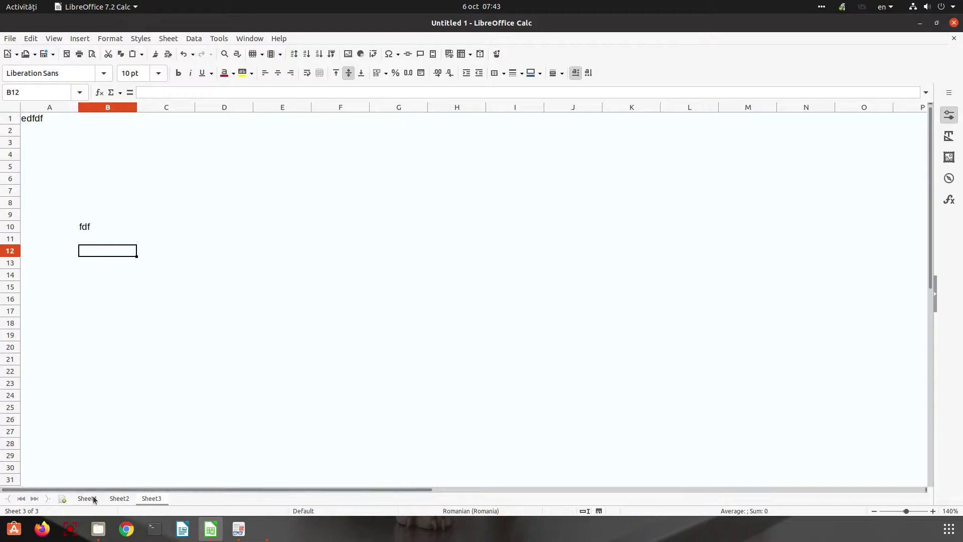
{"action": "left_click", "coordinate": [89, 498]}
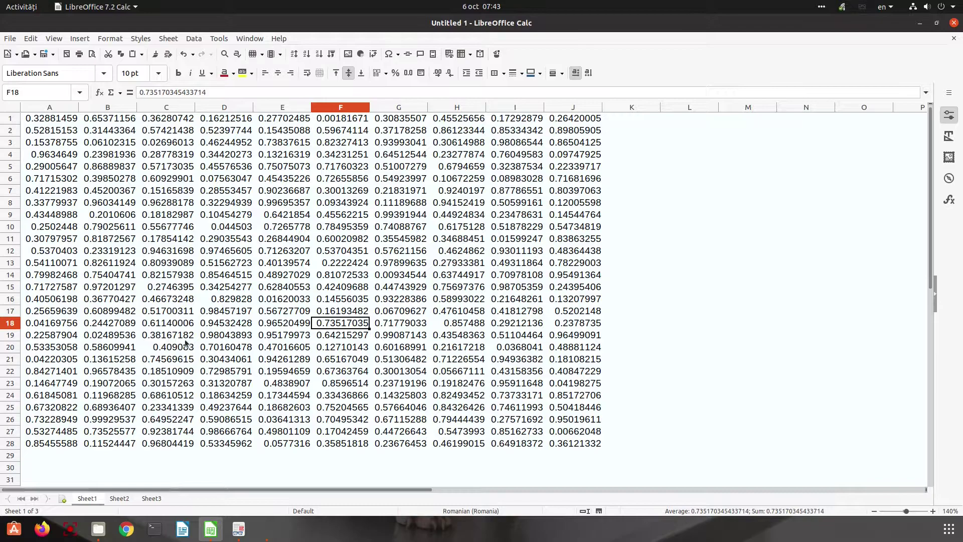
Select all of Sheet1 and set a pale green cell background from the Properties sidebar
{"action": "left_click", "coordinate": [263, 230]}
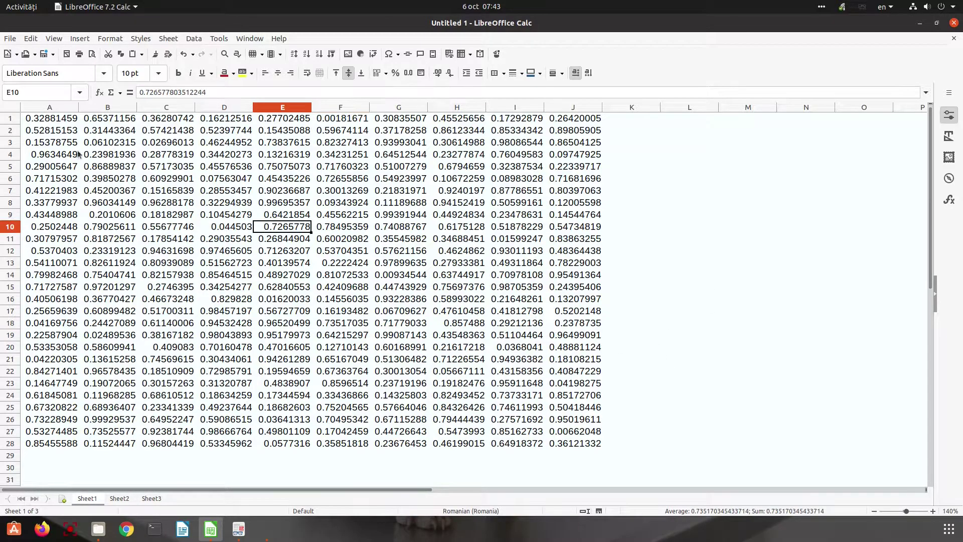
{"action": "left_click", "coordinate": [16, 110]}
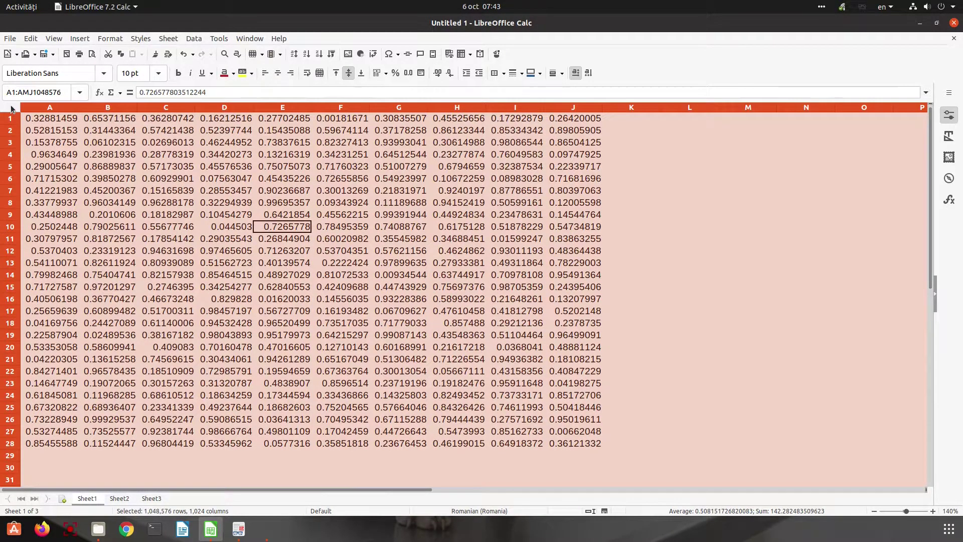
{"action": "left_click", "coordinate": [949, 118]}
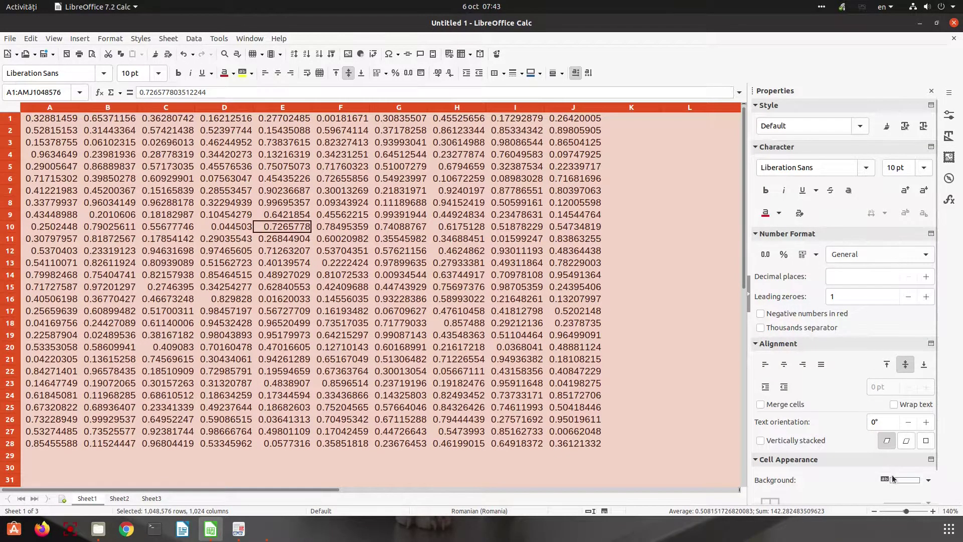
{"action": "left_click", "coordinate": [929, 480]}
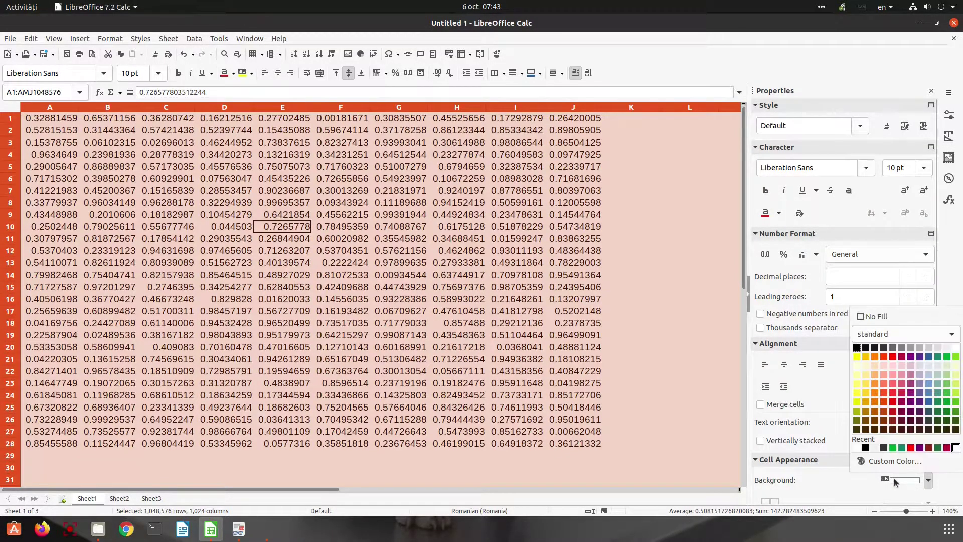
{"action": "left_click", "coordinate": [948, 367]}
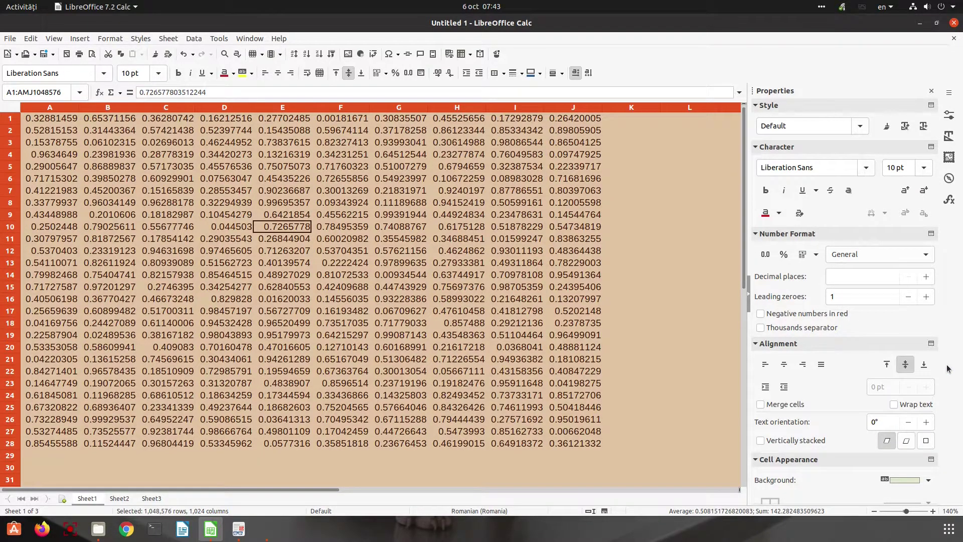
{"action": "left_click", "coordinate": [435, 300]}
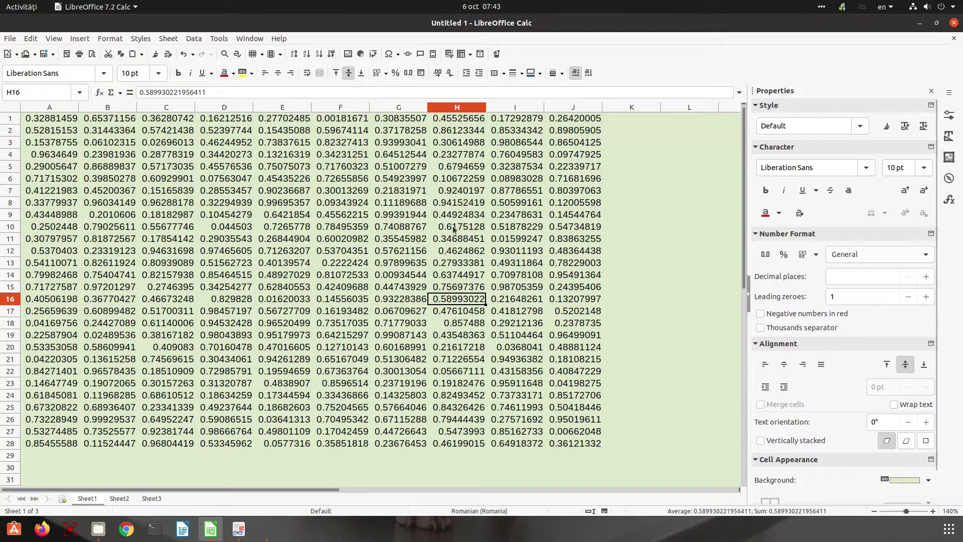
Select all of Sheet1 and choose Liberation Sans Narrow from the sidebar font list
{"action": "left_click", "coordinate": [14, 107]}
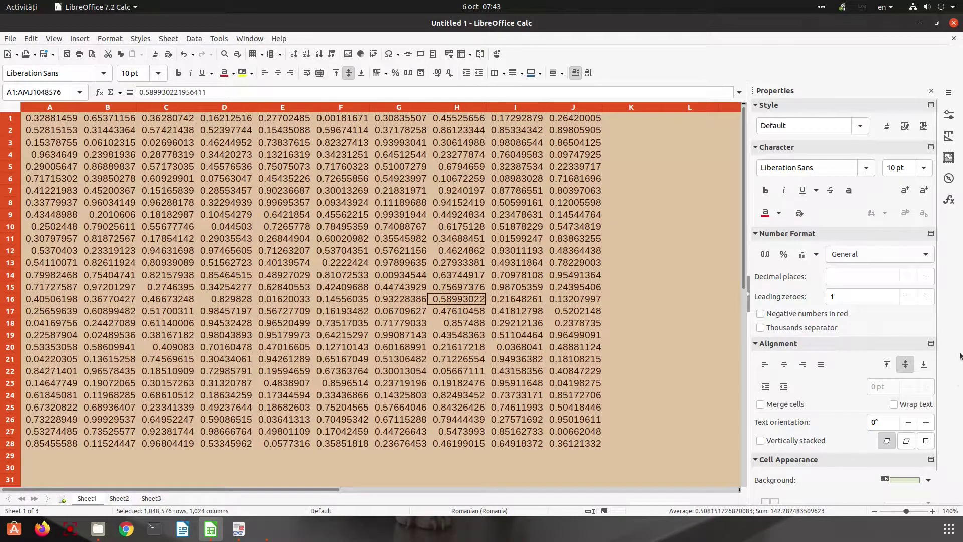
{"action": "left_click", "coordinate": [868, 169]}
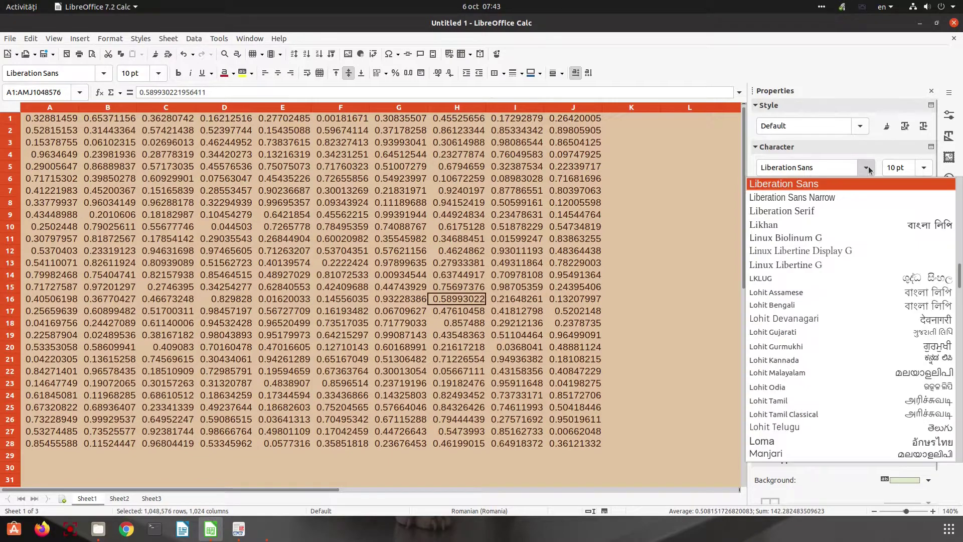
{"action": "left_click", "coordinate": [848, 197]}
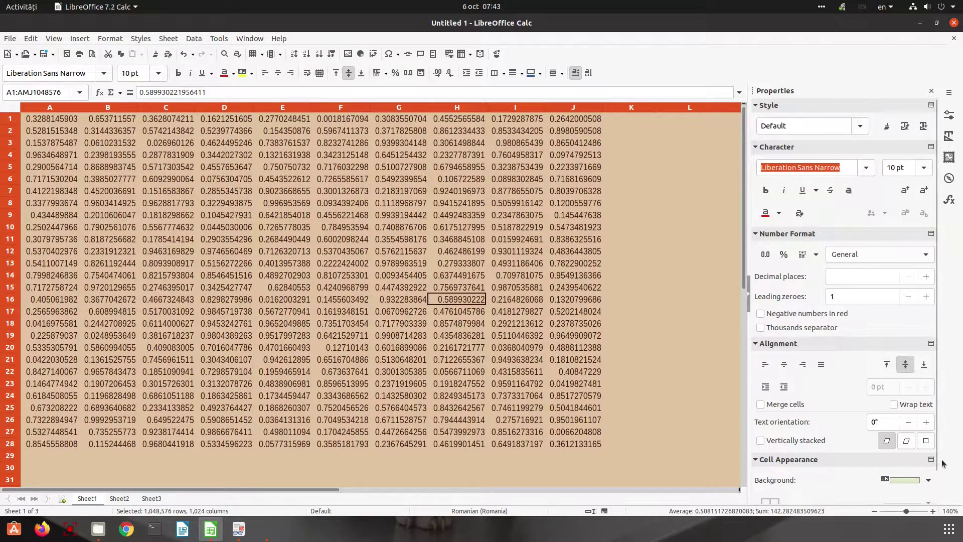
{"action": "scroll", "coordinate": [926, 466], "scroll_direction": "down", "scroll_amount": 1}
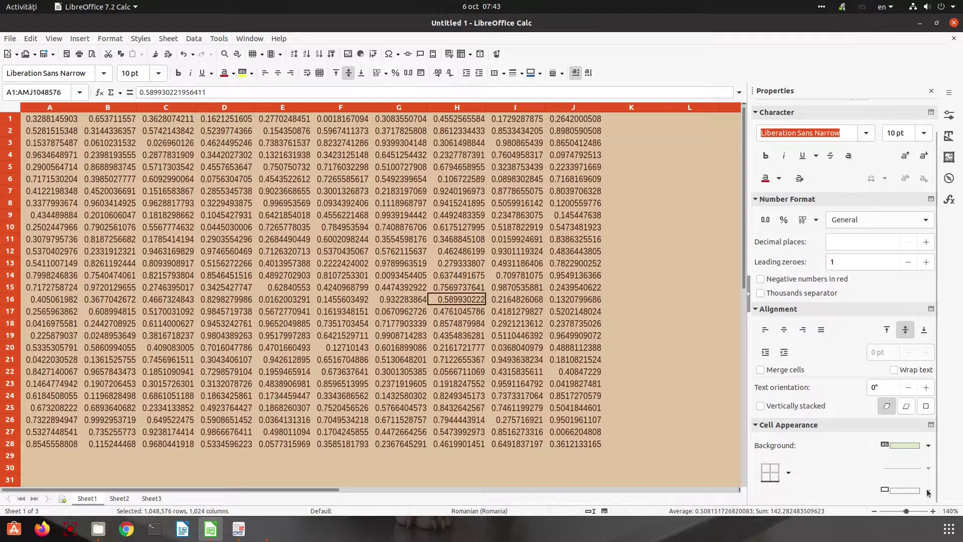
Put All Borders around Sheet1's cells with Light Green 3 line colour
{"action": "left_click", "coordinate": [789, 473]}
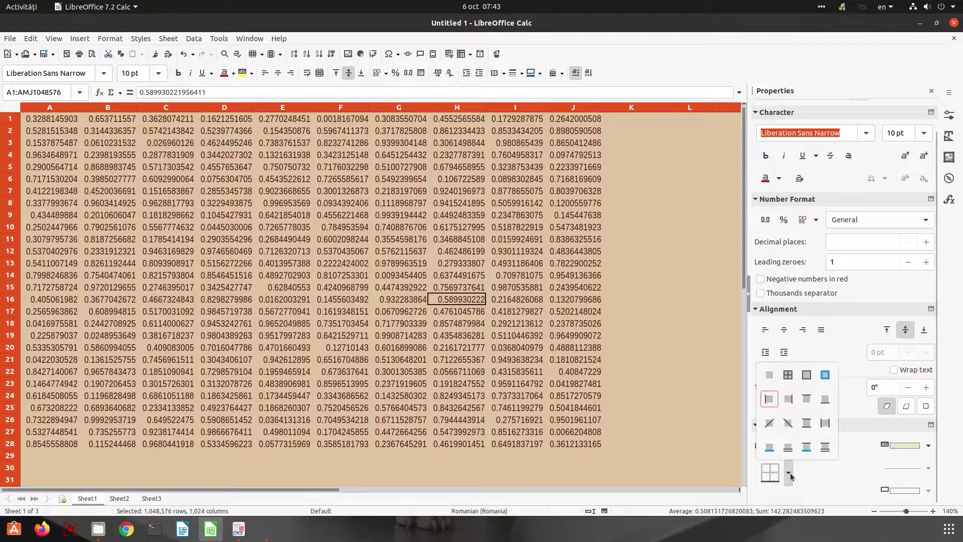
{"action": "left_click", "coordinate": [781, 381]}
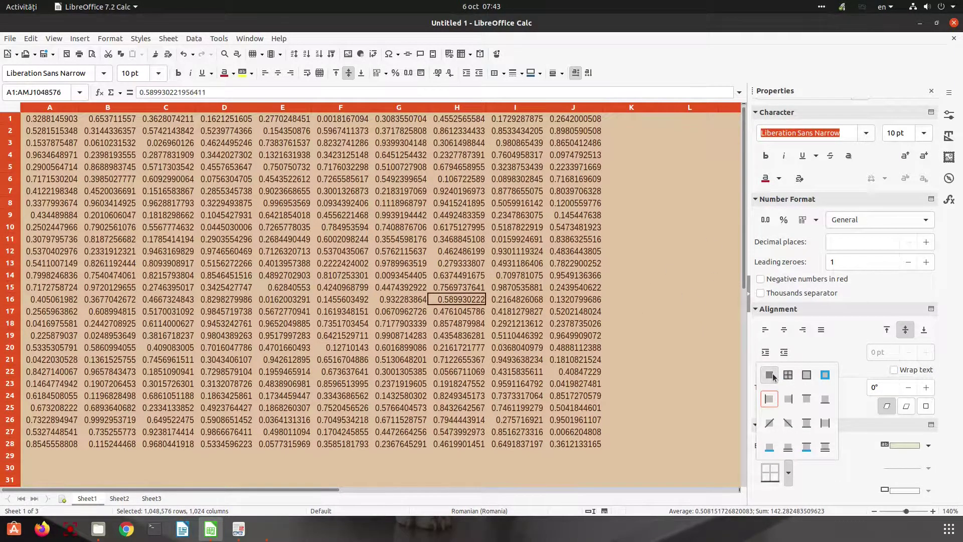
{"action": "left_click", "coordinate": [789, 473]}
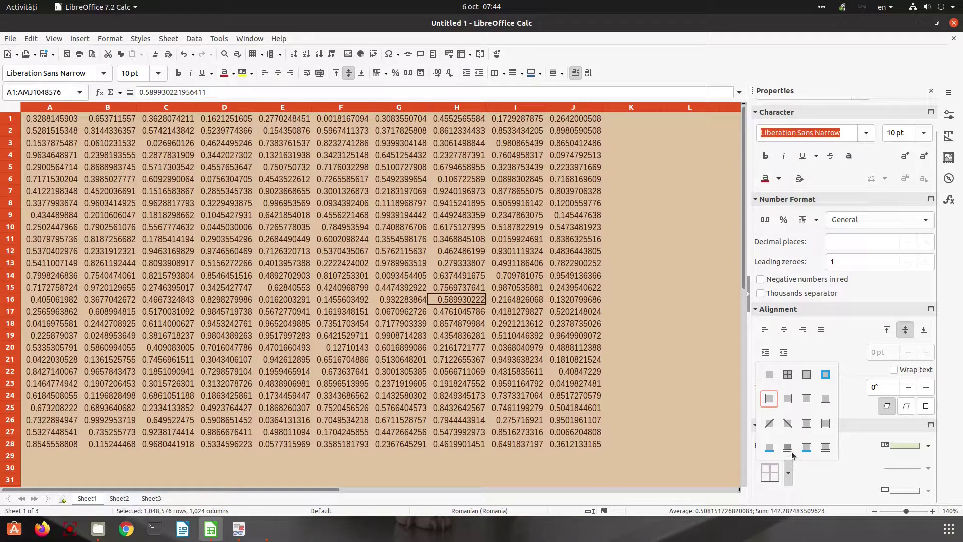
{"action": "left_click", "coordinate": [788, 375]}
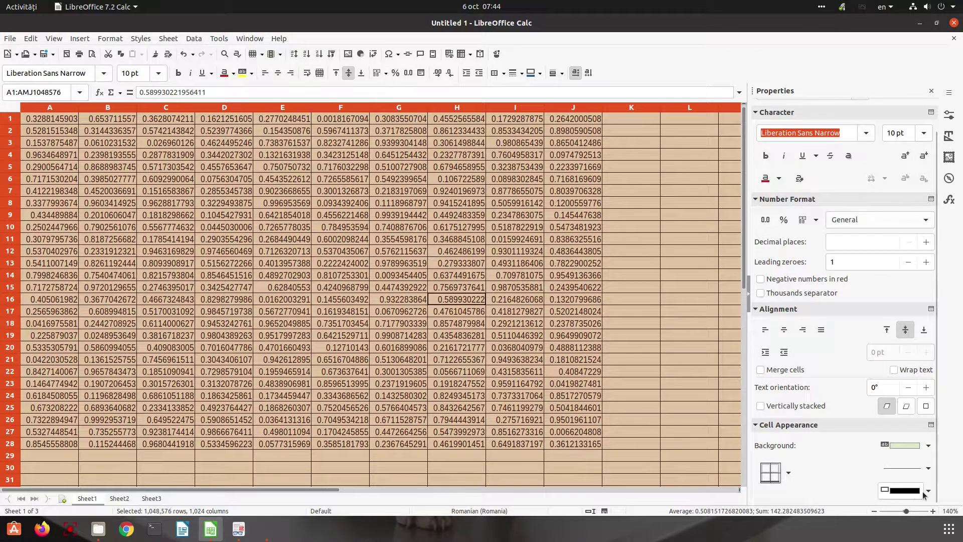
{"action": "left_click", "coordinate": [928, 492]}
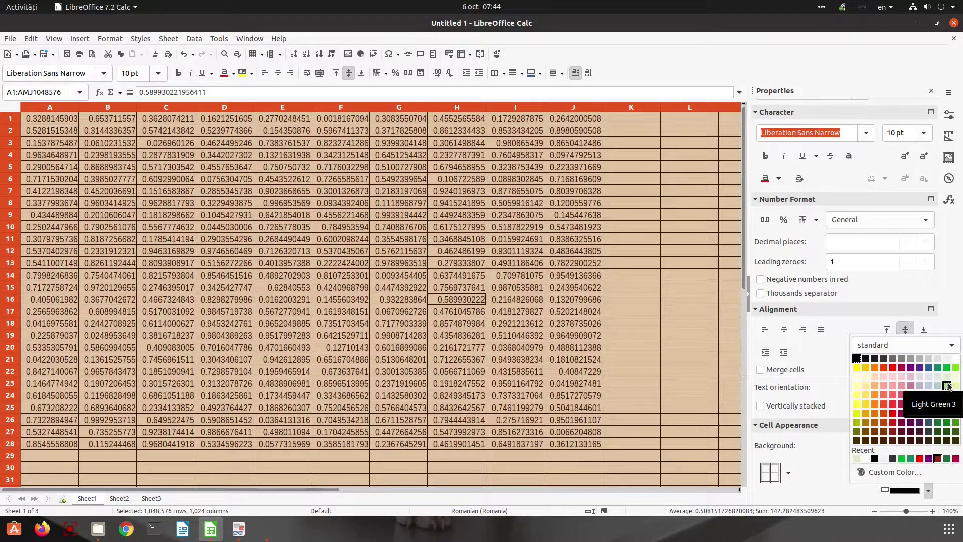
{"action": "left_click", "coordinate": [947, 386]}
{"action": "left_click", "coordinate": [641, 327]}
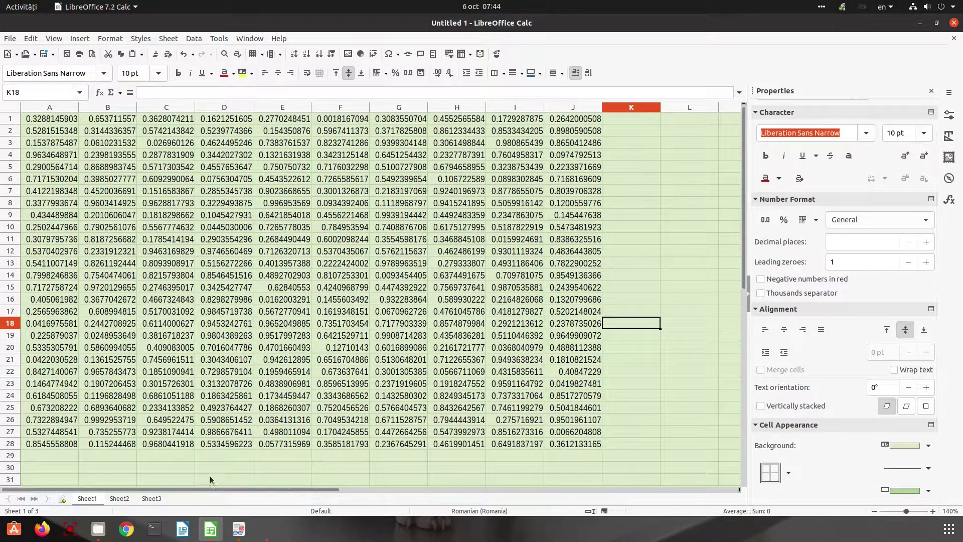
Add Sheet4 and enter dssd in cell B8
{"action": "left_click", "coordinate": [63, 499]}
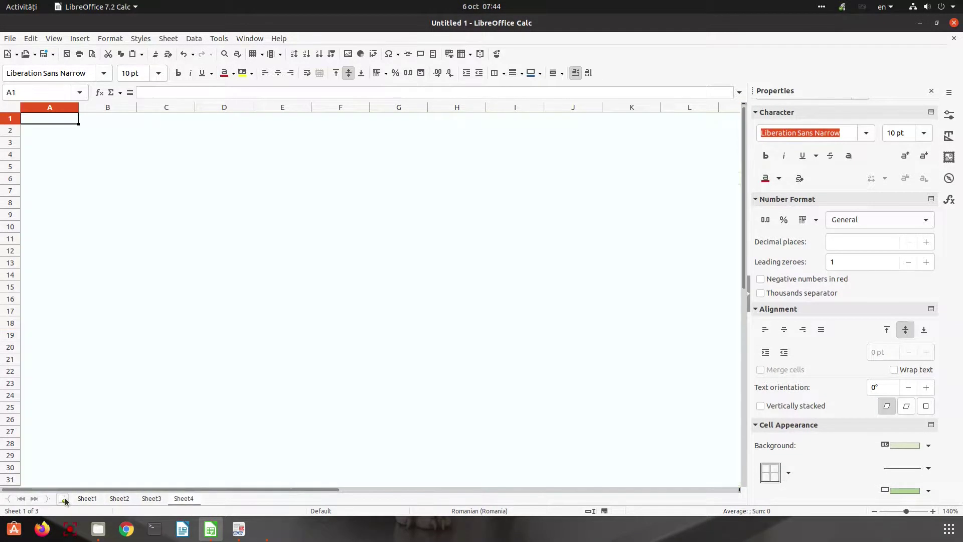
{"action": "left_click", "coordinate": [260, 304]}
{"action": "left_click", "coordinate": [132, 207]}
{"action": "type", "text": "dssd"}
{"action": "key", "text": "Return"}
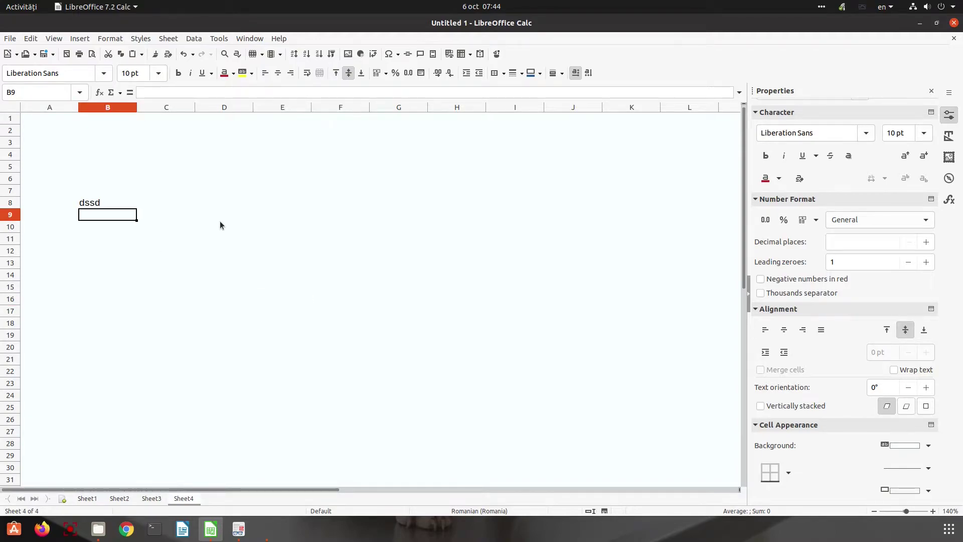
Return to Sheet1 and cancel the Spreadsheet Theme dialog without applying a theme
{"action": "left_click", "coordinate": [158, 500]}
{"action": "left_click", "coordinate": [126, 499]}
{"action": "left_click", "coordinate": [88, 499]}
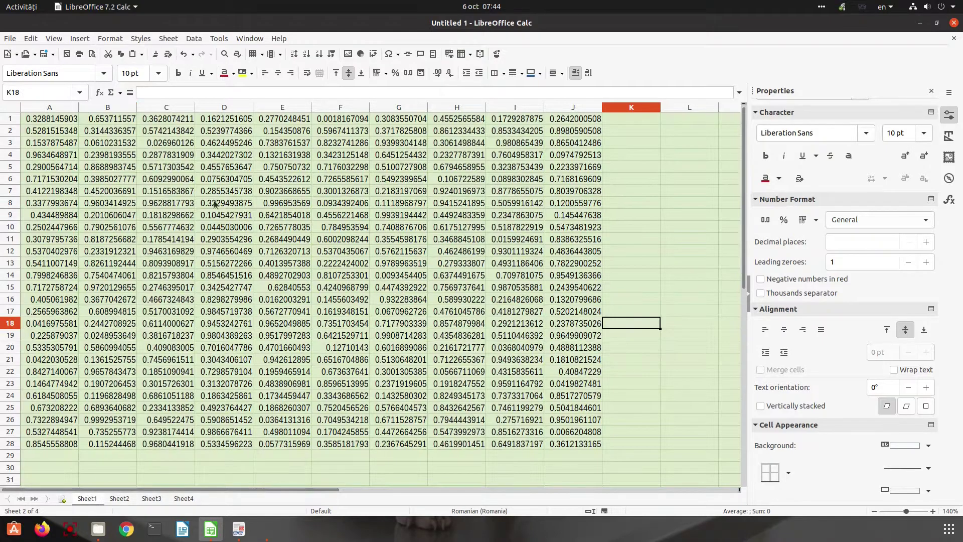
{"action": "left_click", "coordinate": [110, 40]}
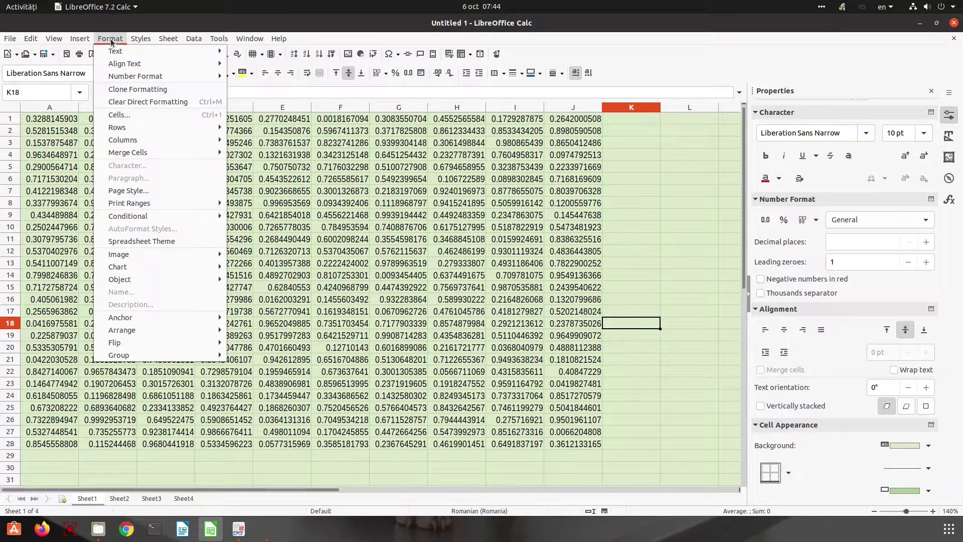
{"action": "left_click", "coordinate": [164, 242]}
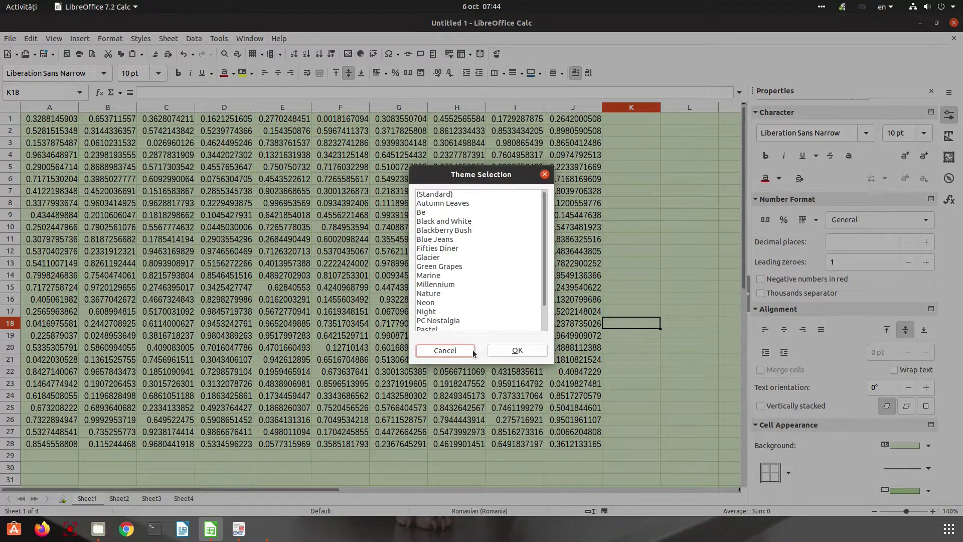
{"action": "left_click", "coordinate": [445, 350]}
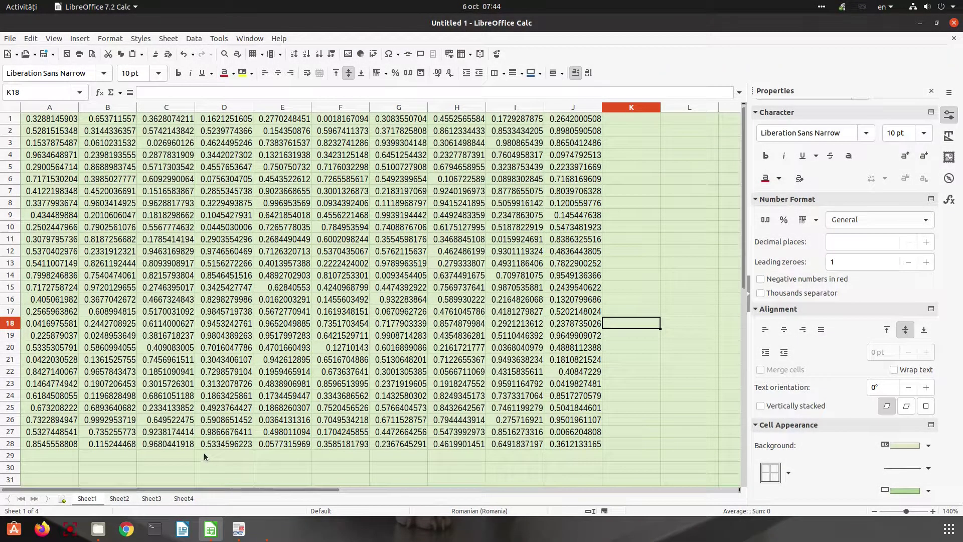
{"action": "left_click", "coordinate": [597, 217]}
{"action": "left_click", "coordinate": [502, 221]}
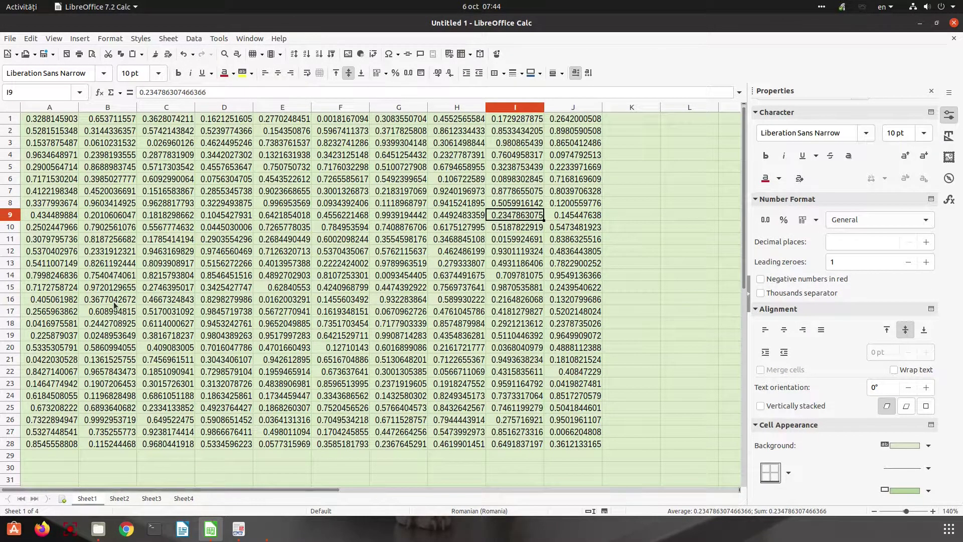
Give every cell on Sheet2 a light green background
{"action": "left_click", "coordinate": [120, 499]}
{"action": "left_click", "coordinate": [20, 109]}
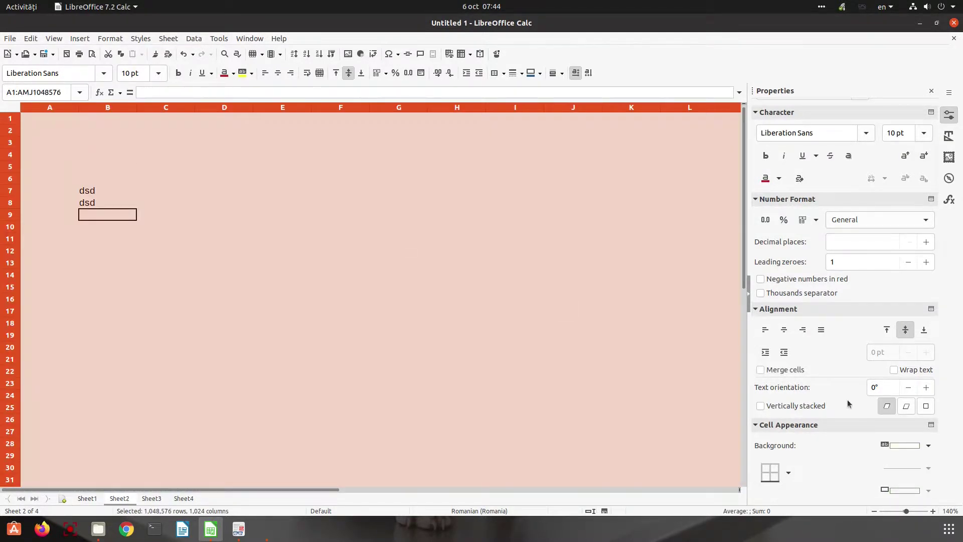
{"action": "left_click", "coordinate": [928, 449]}
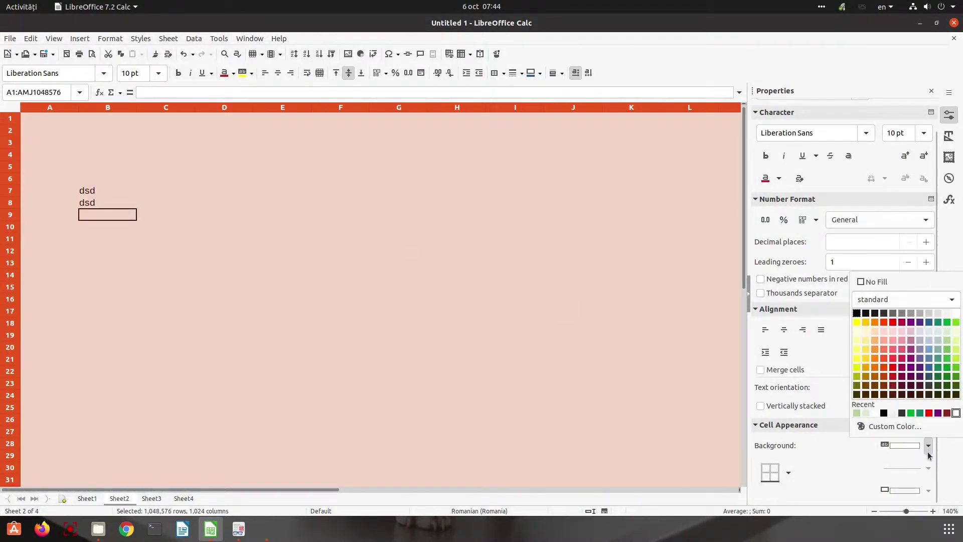
{"action": "left_click", "coordinate": [946, 332]}
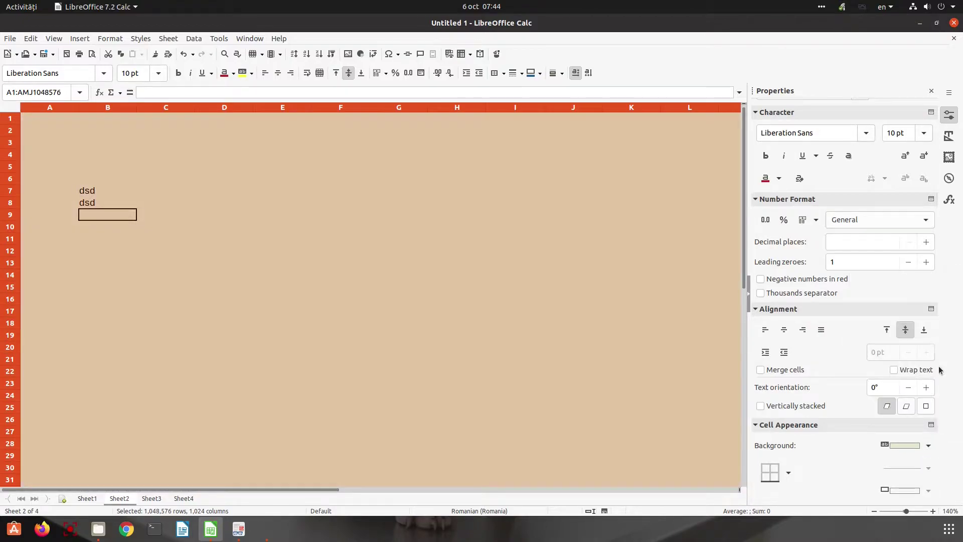
Colour Sheet2's cell border lines green and deselect the sheet
{"action": "left_click", "coordinate": [788, 473]}
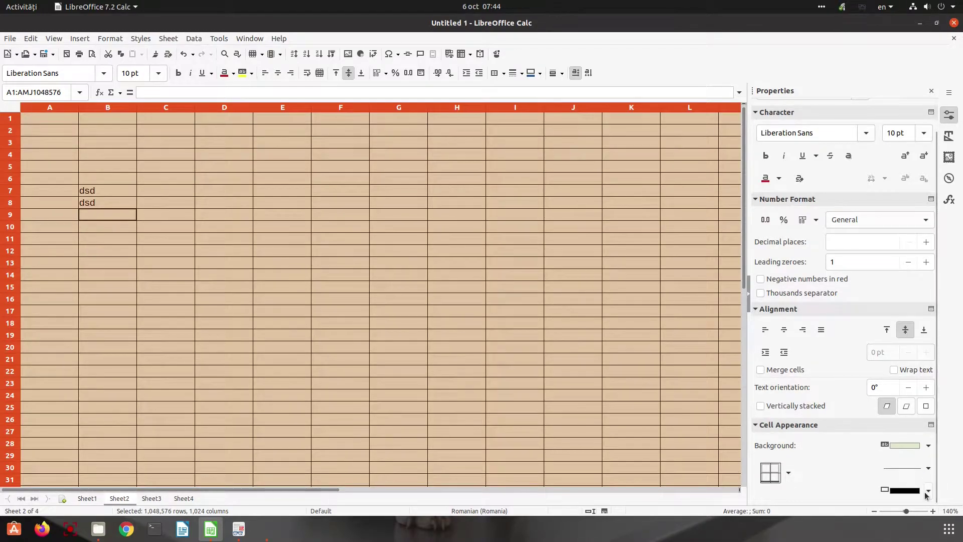
{"action": "left_click", "coordinate": [929, 490]}
{"action": "left_click", "coordinate": [938, 405]}
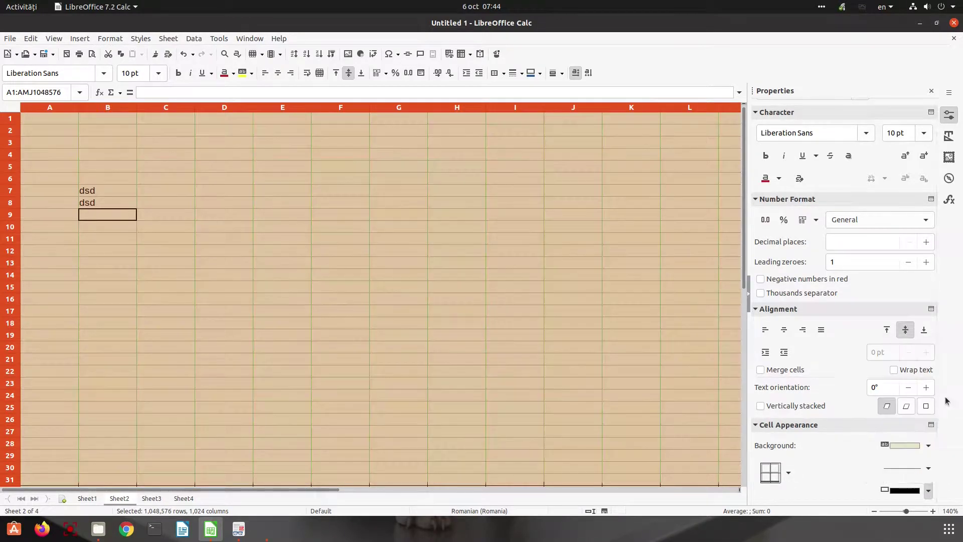
{"action": "left_click", "coordinate": [610, 347]}
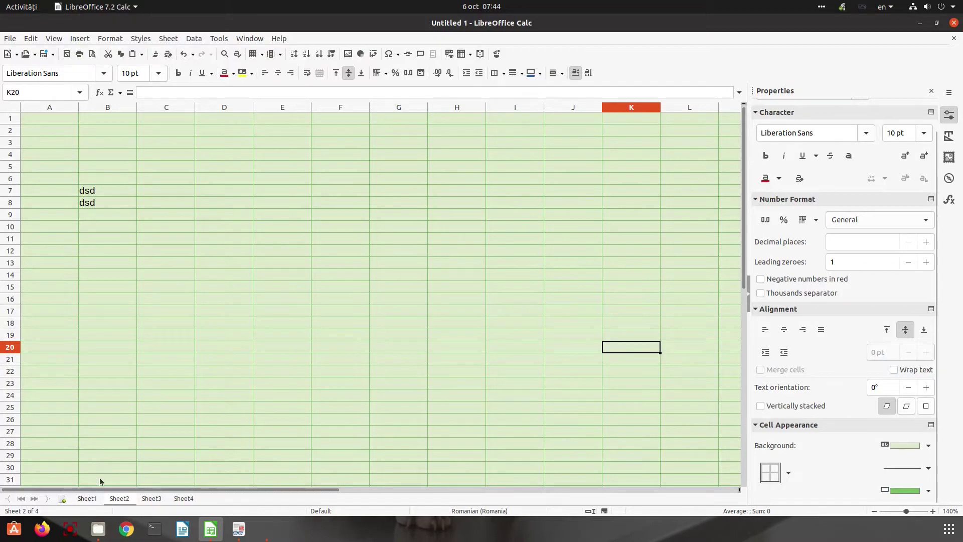
Glance at Sheet1, select all of Sheet2 from C5, then settle on Sheet1's random numbers
{"action": "left_click", "coordinate": [86, 498]}
{"action": "left_click", "coordinate": [119, 498]}
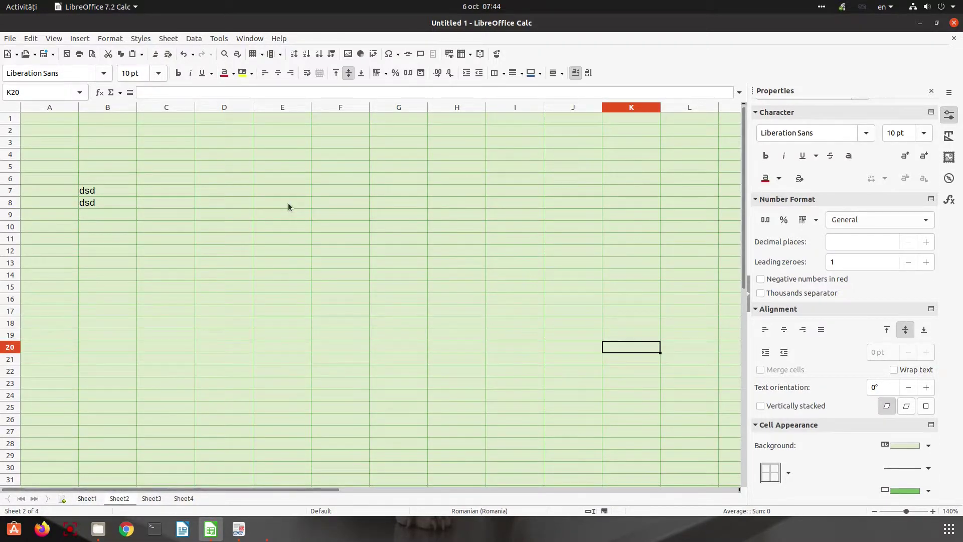
{"action": "left_click", "coordinate": [191, 169]}
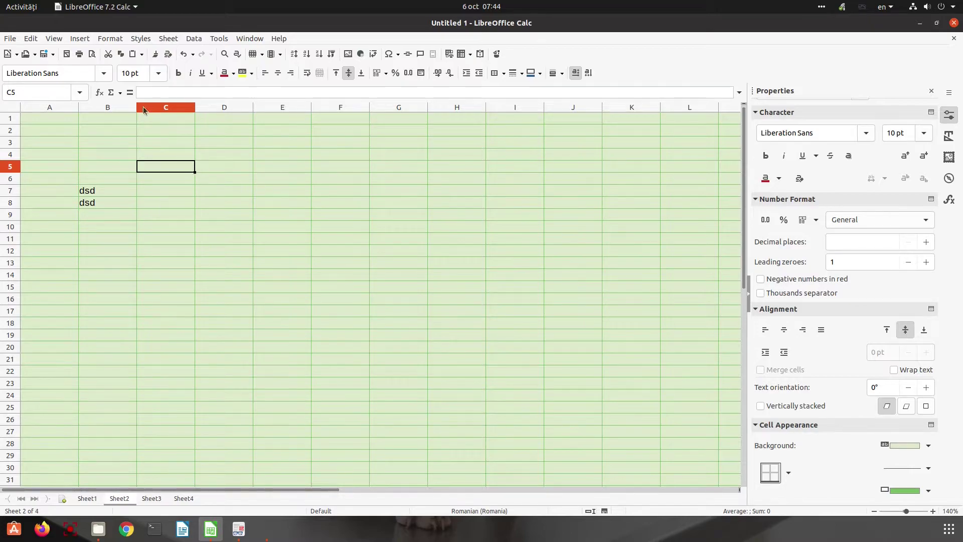
{"action": "left_click", "coordinate": [13, 107]}
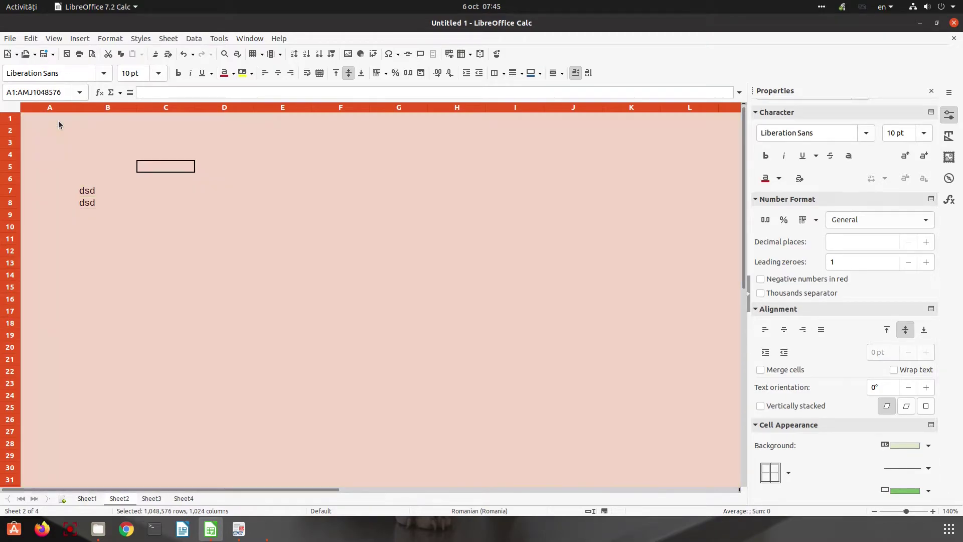
{"action": "left_click", "coordinate": [87, 498]}
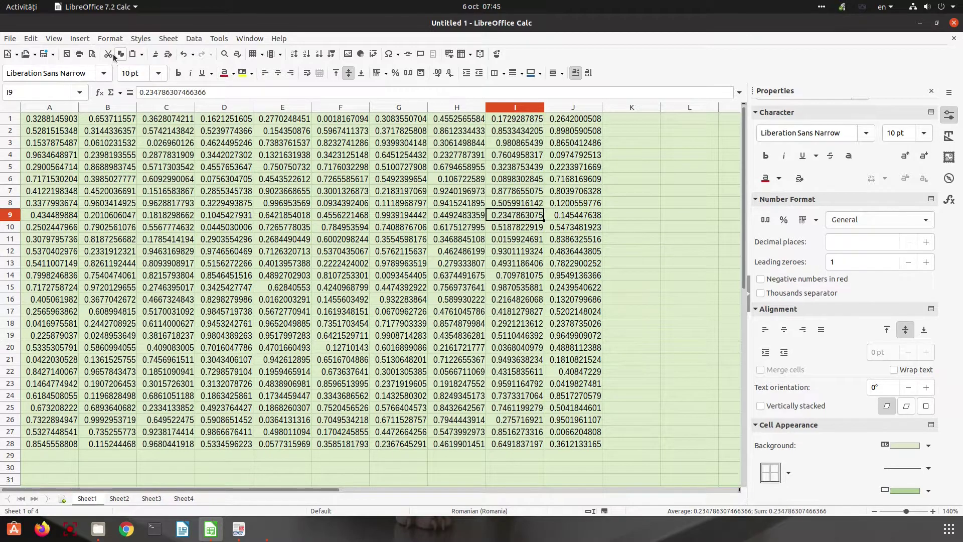
Apply the PC Nostalgia spreadsheet theme to the workbook
{"action": "left_click", "coordinate": [110, 38]}
{"action": "left_click", "coordinate": [138, 242]}
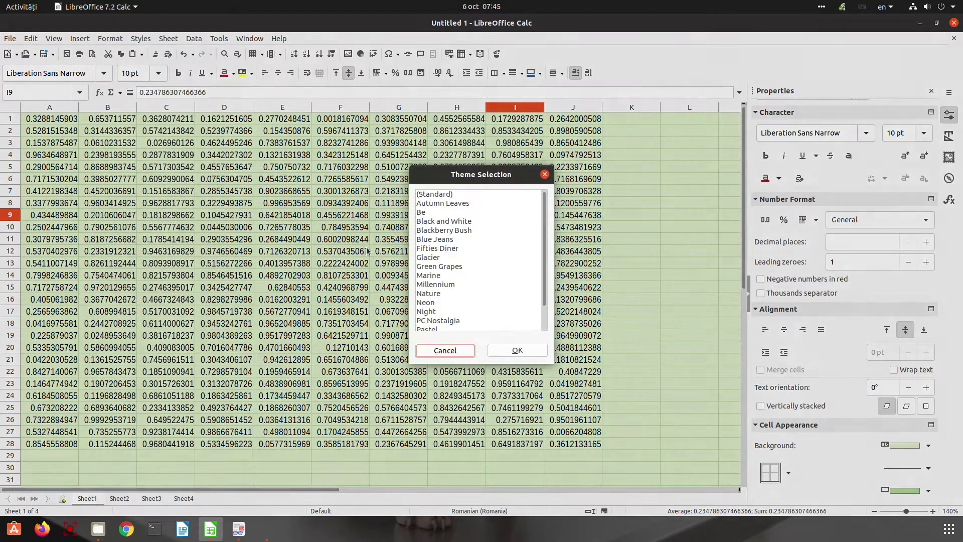
{"action": "left_click", "coordinate": [437, 261]}
{"action": "key", "text": "Up"}
{"action": "key", "text": "Up"}
{"action": "key", "text": "Up"}
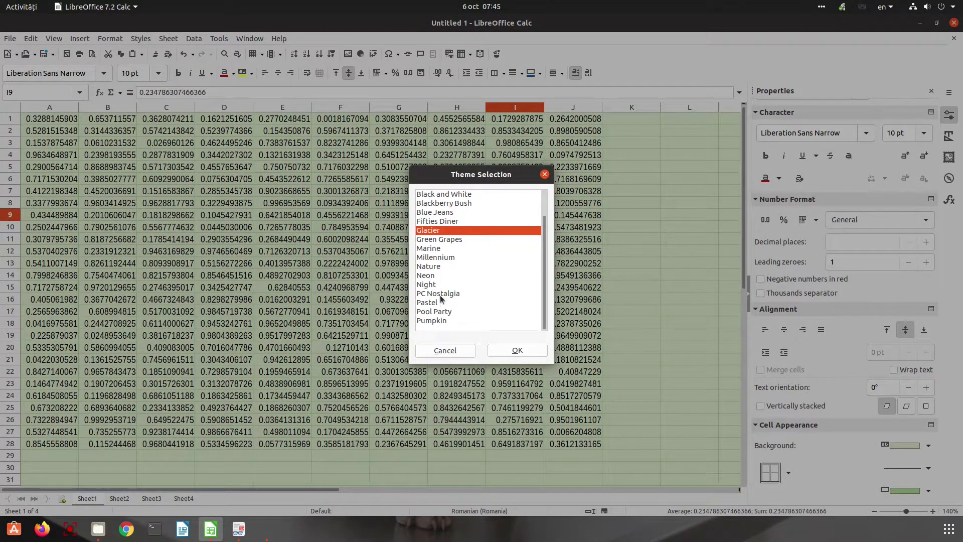
{"action": "left_click", "coordinate": [440, 293]}
{"action": "left_click", "coordinate": [509, 348]}
Review Sheet2, Sheet3 and Sheet4 in PC Nostalgia, then return to Sheet1
{"action": "left_click", "coordinate": [480, 346]}
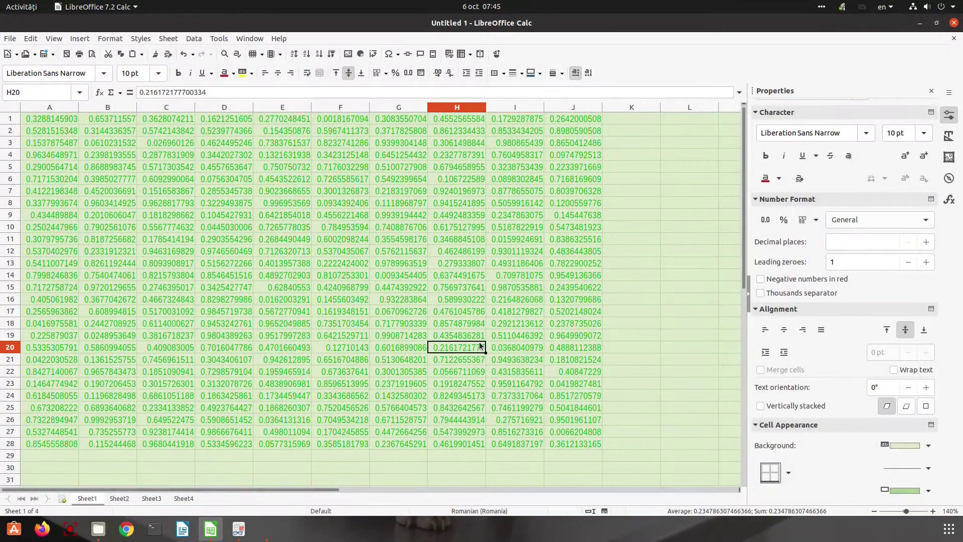
{"action": "left_click", "coordinate": [119, 499]}
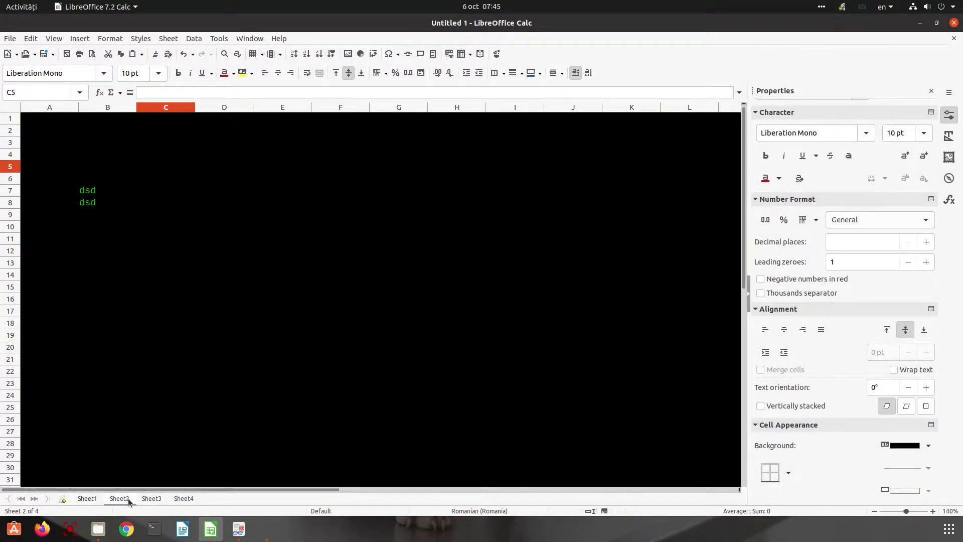
{"action": "left_click", "coordinate": [150, 499]}
{"action": "left_click", "coordinate": [178, 499]}
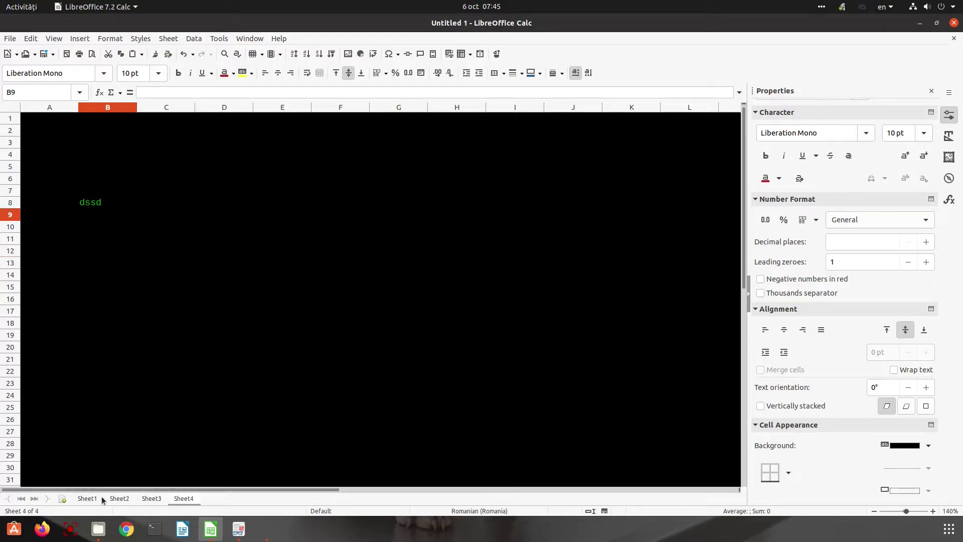
{"action": "left_click", "coordinate": [102, 500]}
Clear direct formatting from all of Sheet1, then check Sheet2 and Sheet3
{"action": "scroll", "coordinate": [460, 335], "scroll_direction": "down", "scroll_amount": 3, "text": "ctrl"}
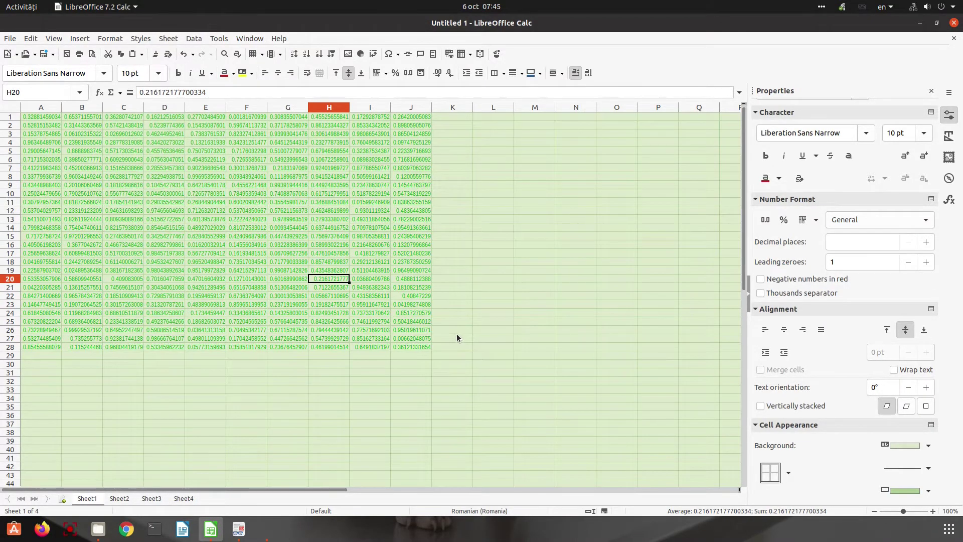
{"action": "scroll", "coordinate": [457, 336], "scroll_direction": "up", "scroll_amount": 3, "text": "ctrl"}
{"action": "scroll", "coordinate": [457, 335], "scroll_direction": "down", "scroll_amount": 1, "text": "ctrl"}
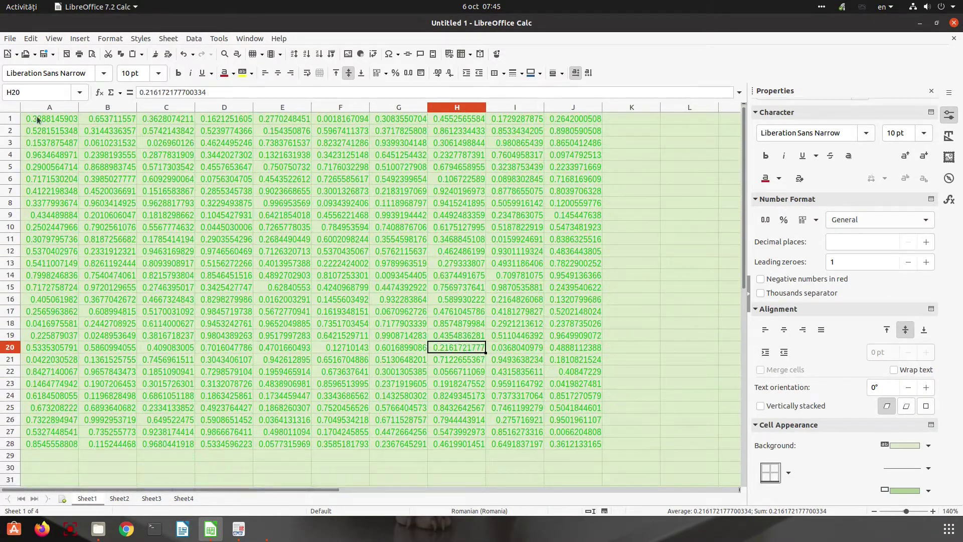
{"action": "left_click", "coordinate": [18, 108]}
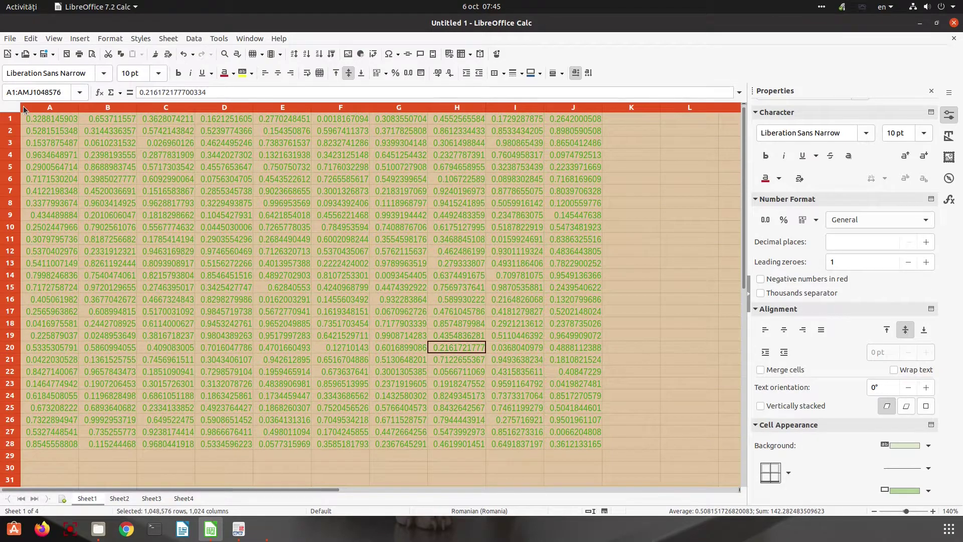
{"action": "key", "text": "ctrl+y"}
{"action": "left_click", "coordinate": [373, 207]}
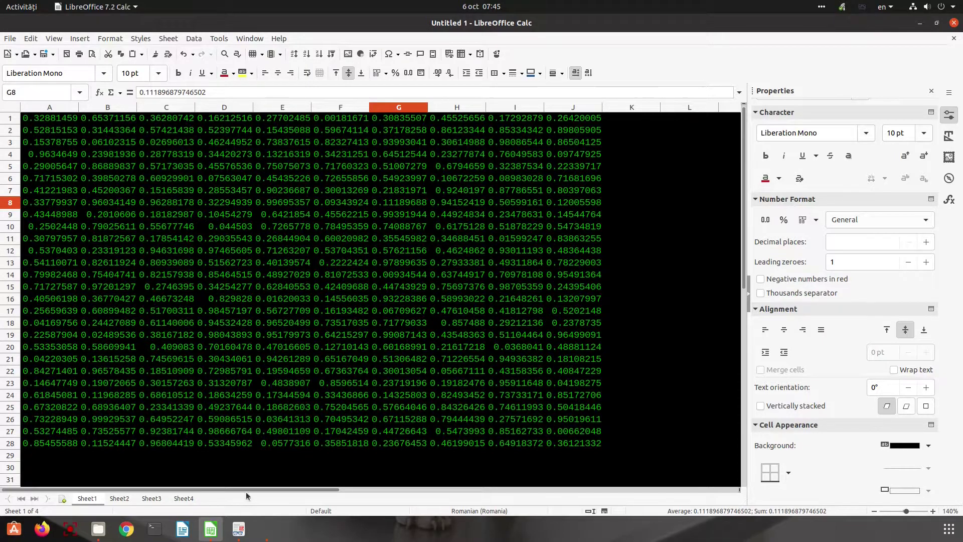
{"action": "left_click", "coordinate": [131, 500]}
{"action": "left_click", "coordinate": [144, 499]}
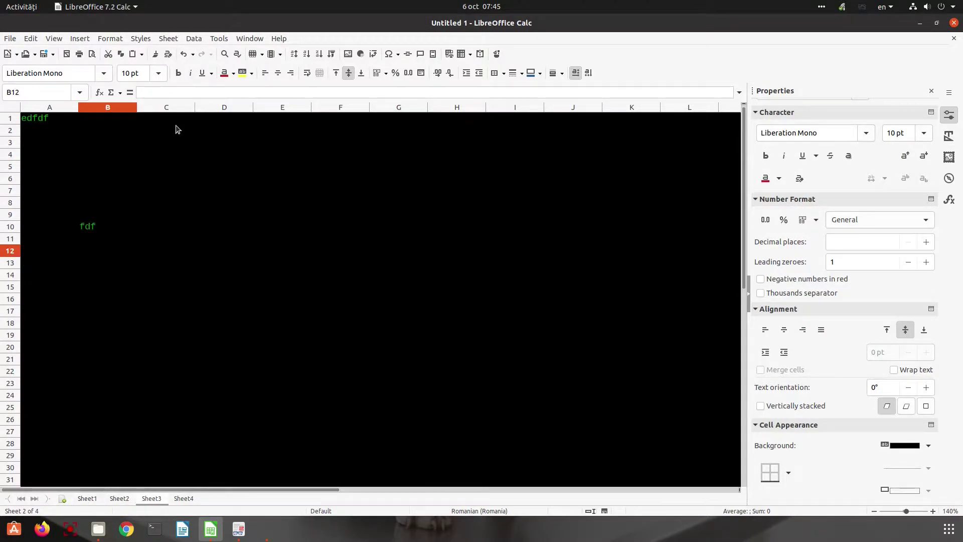
Apply the Blue Jeans spreadsheet theme to the workbook
{"action": "left_click", "coordinate": [114, 40]}
{"action": "left_click", "coordinate": [138, 242]}
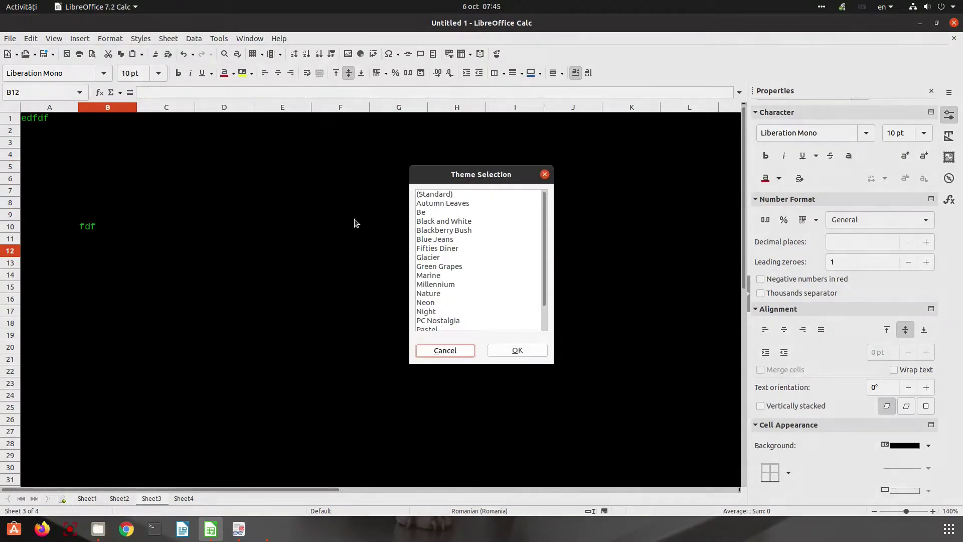
{"action": "left_click", "coordinate": [453, 240]}
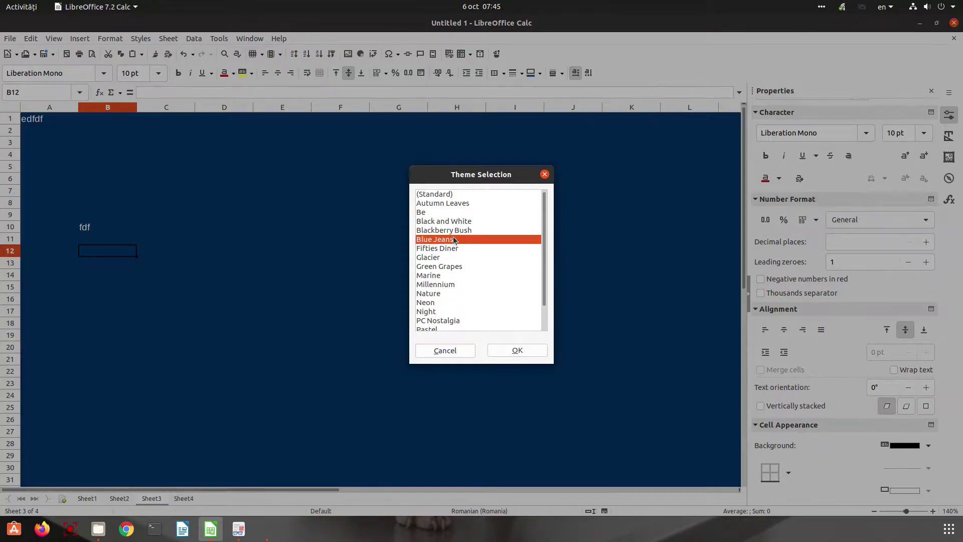
{"action": "left_click", "coordinate": [507, 354]}
Check Sheets 1–3 in Blue Jeans, then select and deselect Sheet1's numbers A1:J28
{"action": "left_click", "coordinate": [86, 498]}
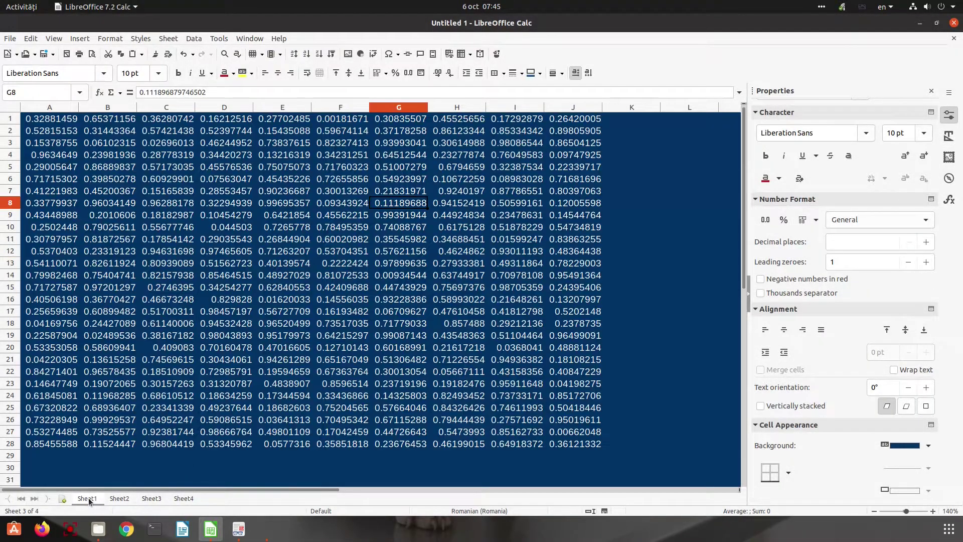
{"action": "left_click", "coordinate": [118, 498]}
{"action": "left_click", "coordinate": [150, 499]}
{"action": "left_click", "coordinate": [94, 499]}
{"action": "left_click_drag", "start_coordinate": [60, 120], "coordinate": [556, 441]}
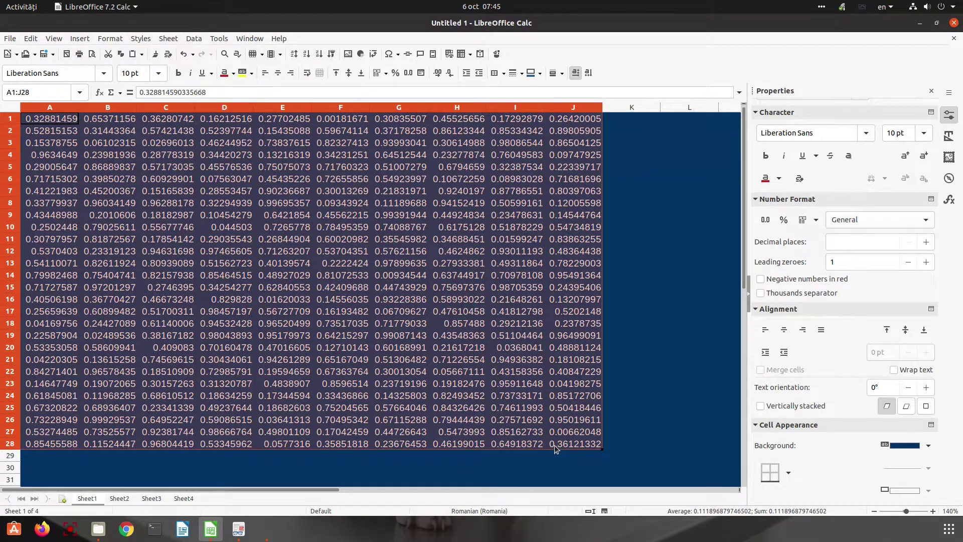
{"action": "left_click", "coordinate": [497, 239]}
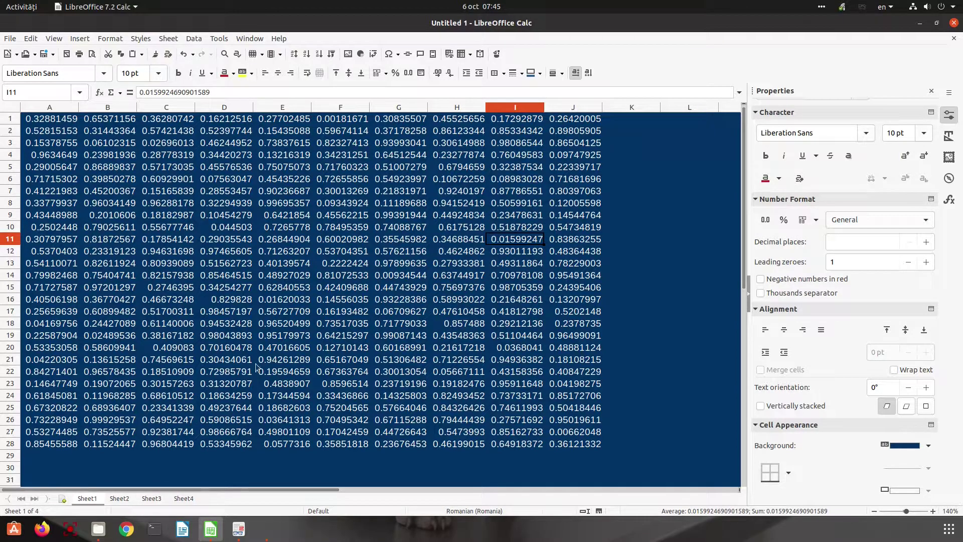
Apply the default spreadsheet theme to the workbook
{"action": "left_click", "coordinate": [110, 38]}
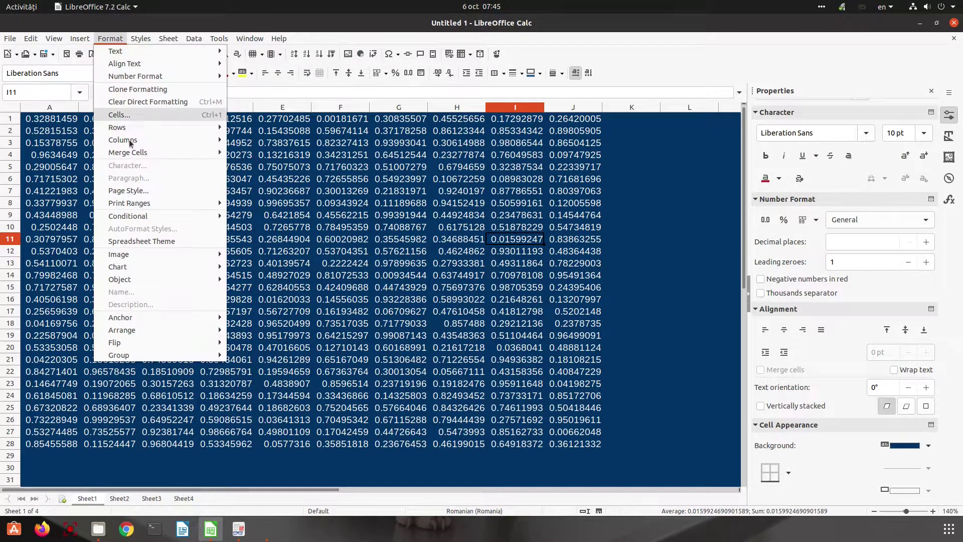
{"action": "left_click", "coordinate": [135, 242]}
{"action": "left_click", "coordinate": [431, 295]}
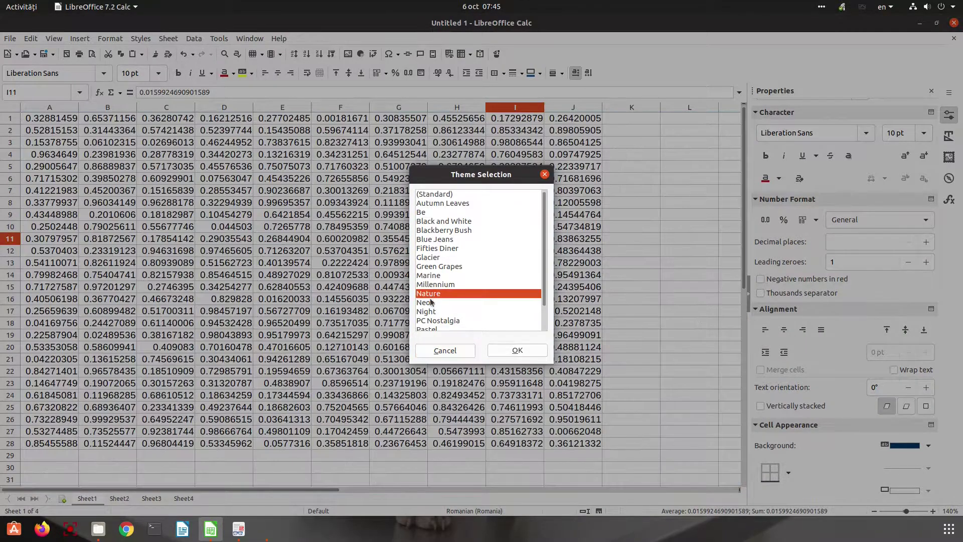
{"action": "left_click", "coordinate": [504, 355]}
Confirm Sheet2, Sheet3 and Sheet4 show plain black text on white
{"action": "left_click", "coordinate": [119, 498]}
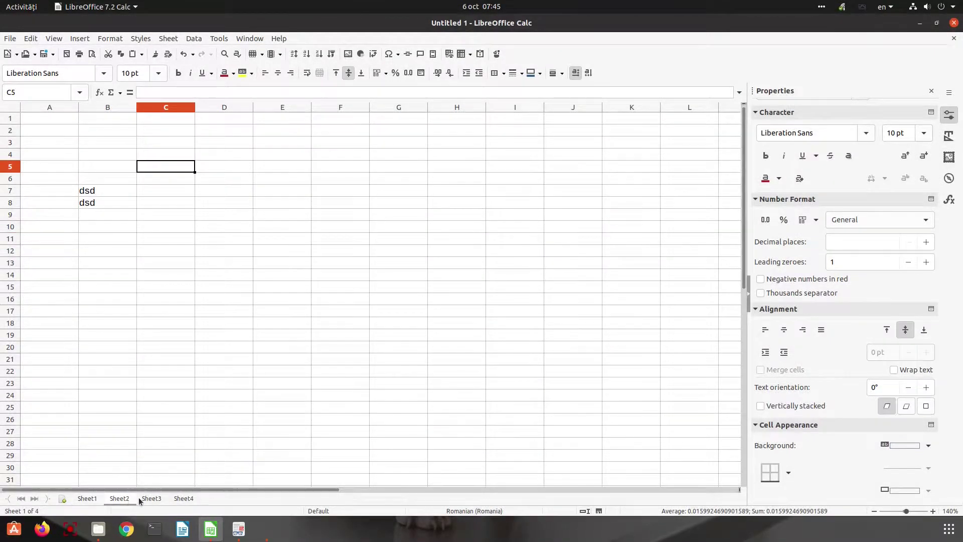
{"action": "left_click", "coordinate": [151, 498]}
{"action": "left_click", "coordinate": [183, 499]}
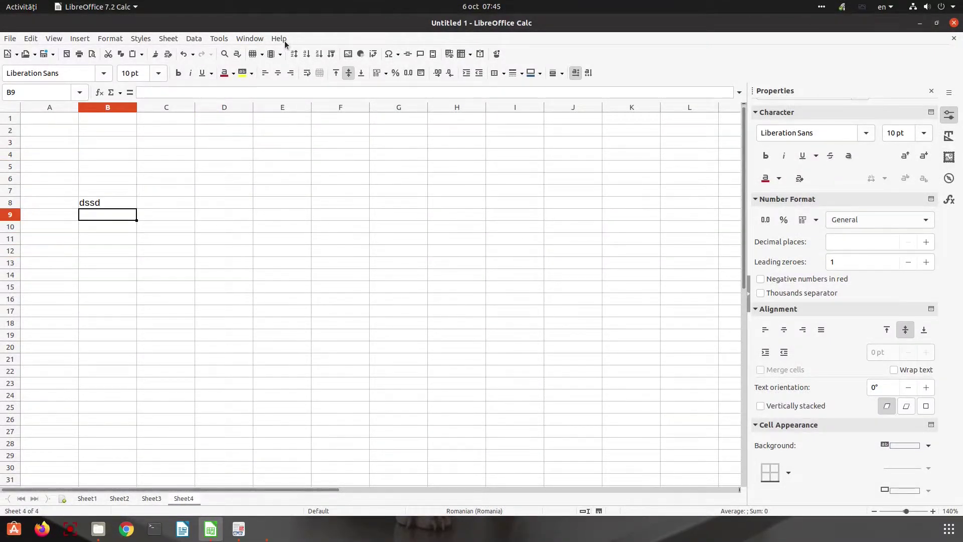